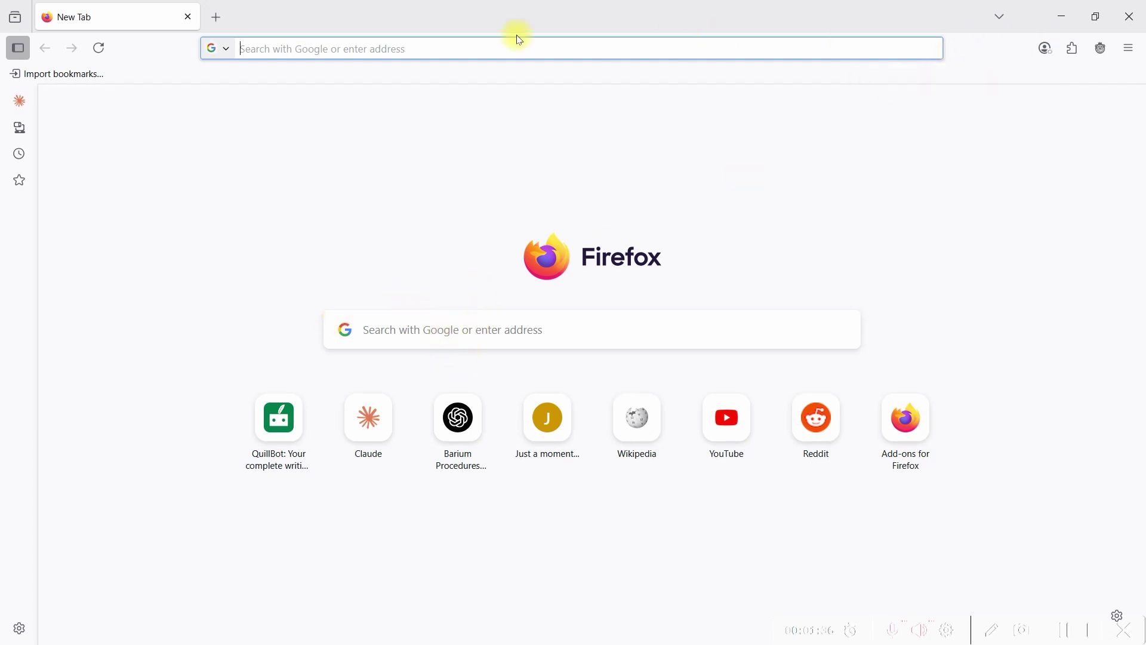
Step: Show the add-ons manager's Extensions list with Violentmonkey enabled, and start searching add-ons for Violentmonkey
click(294, 46)
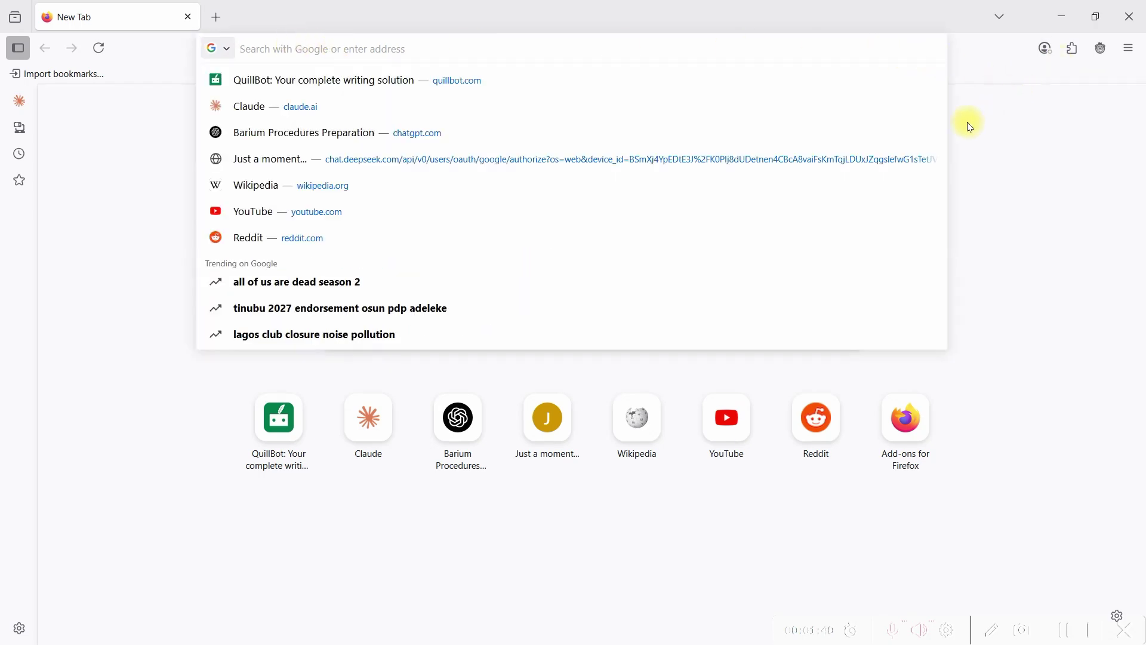
click(1072, 52)
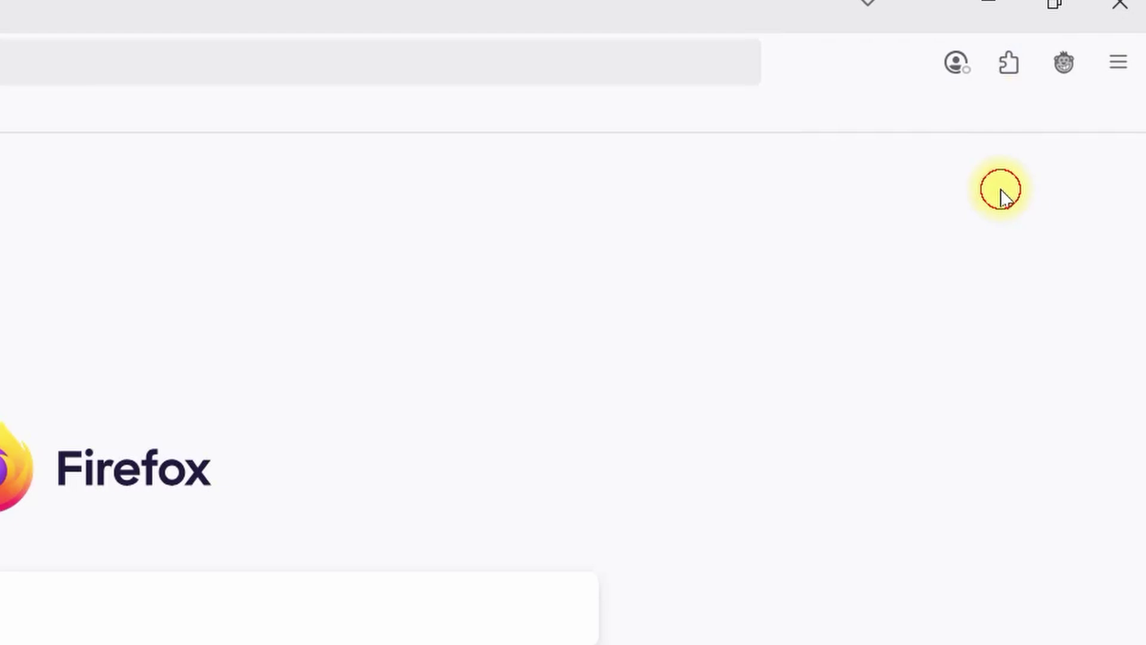
click(1000, 63)
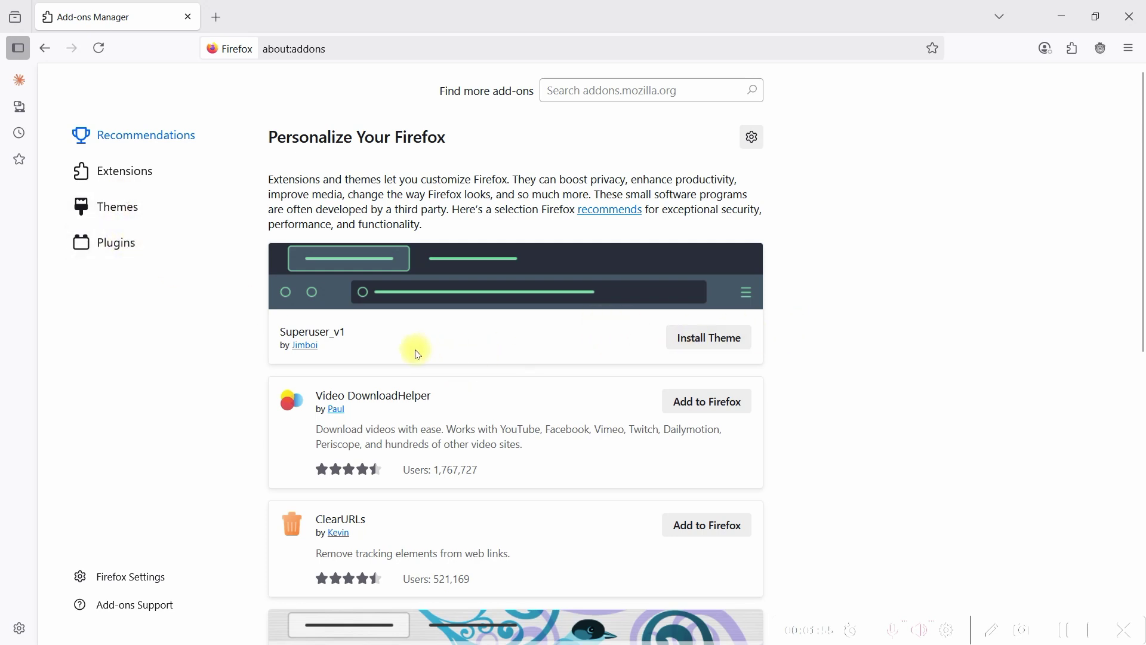
click(119, 179)
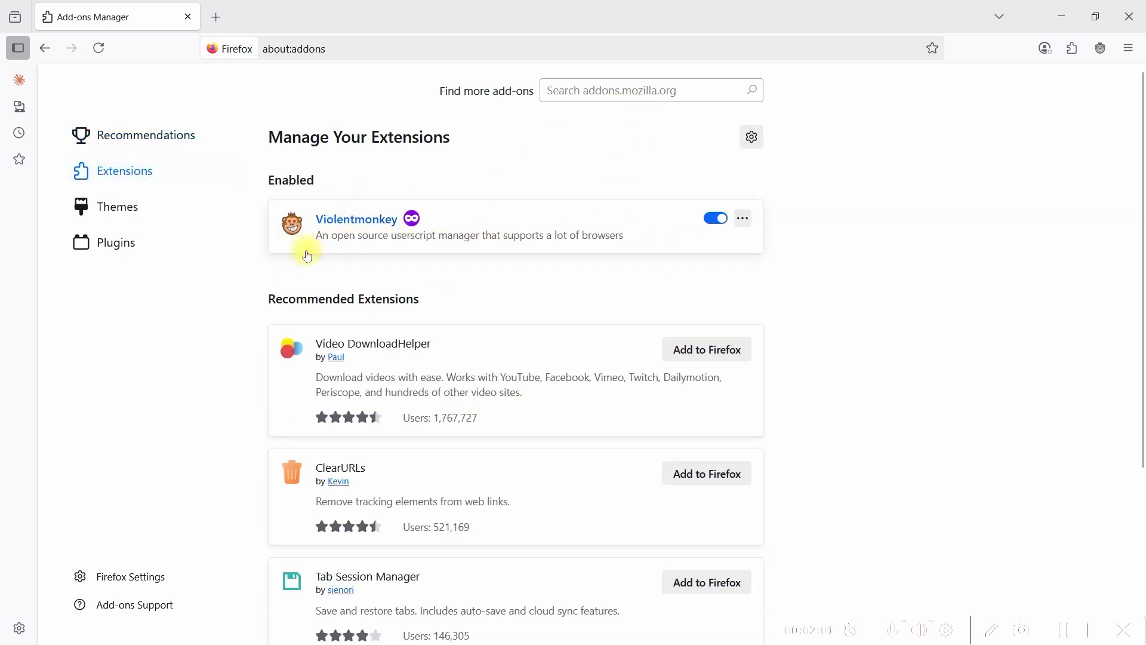
click(667, 97)
text(VIOLE)
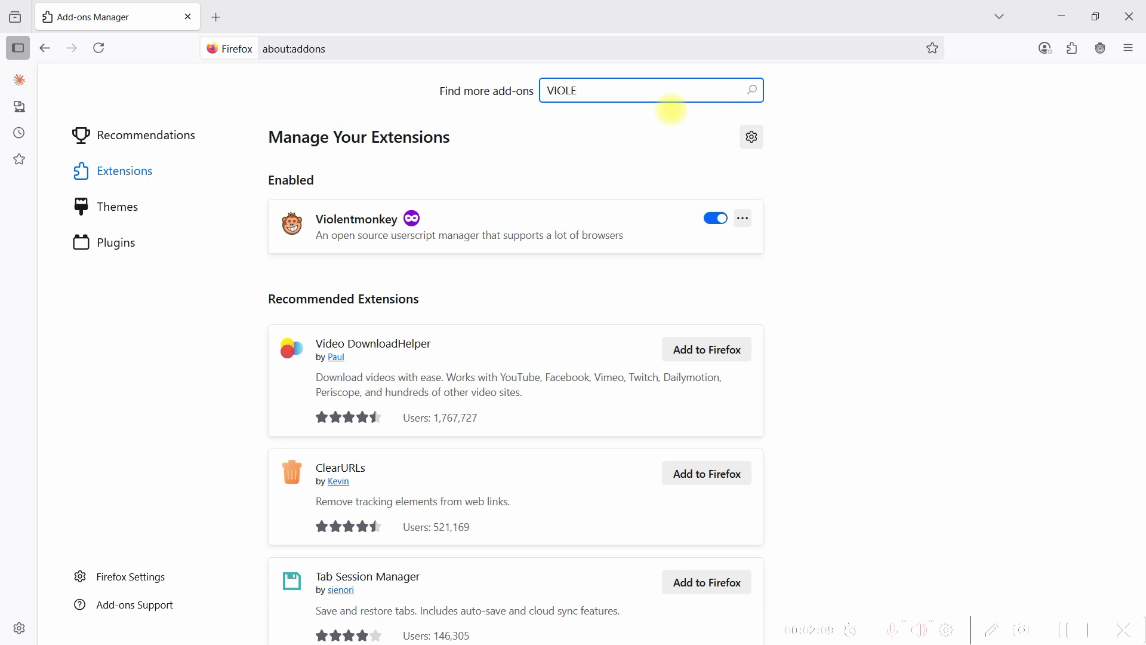
text(NT MONKEY)
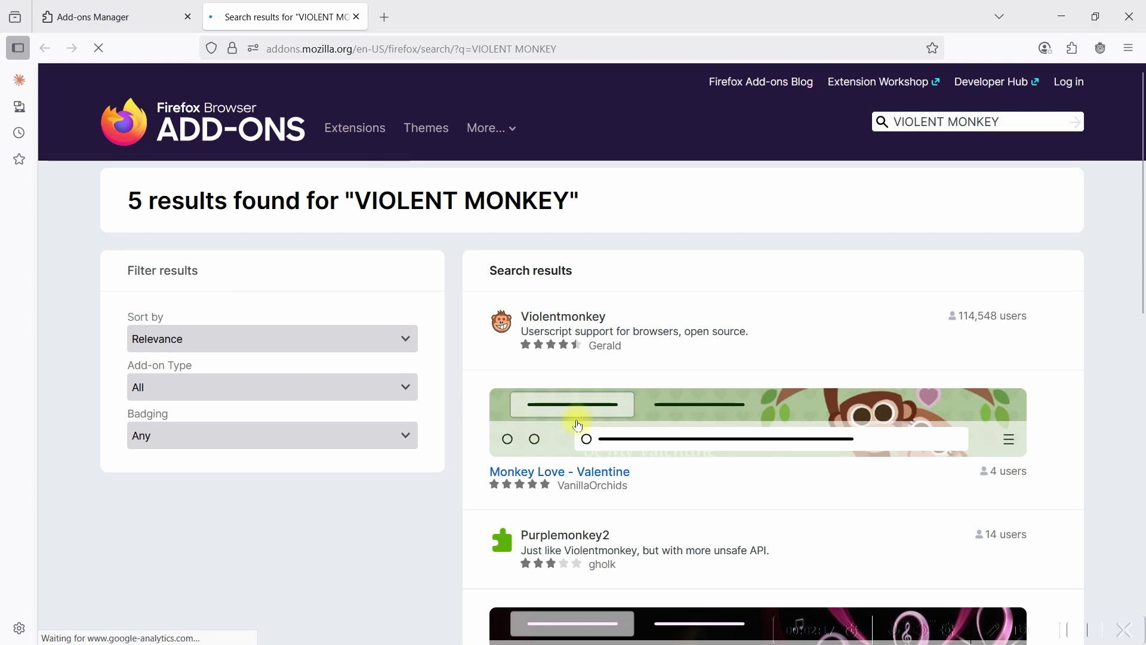
Step: On Violentmonkey's add-on page, remove the extension, then add it back and grant its permissions
scroll(719, 414, down, 4)
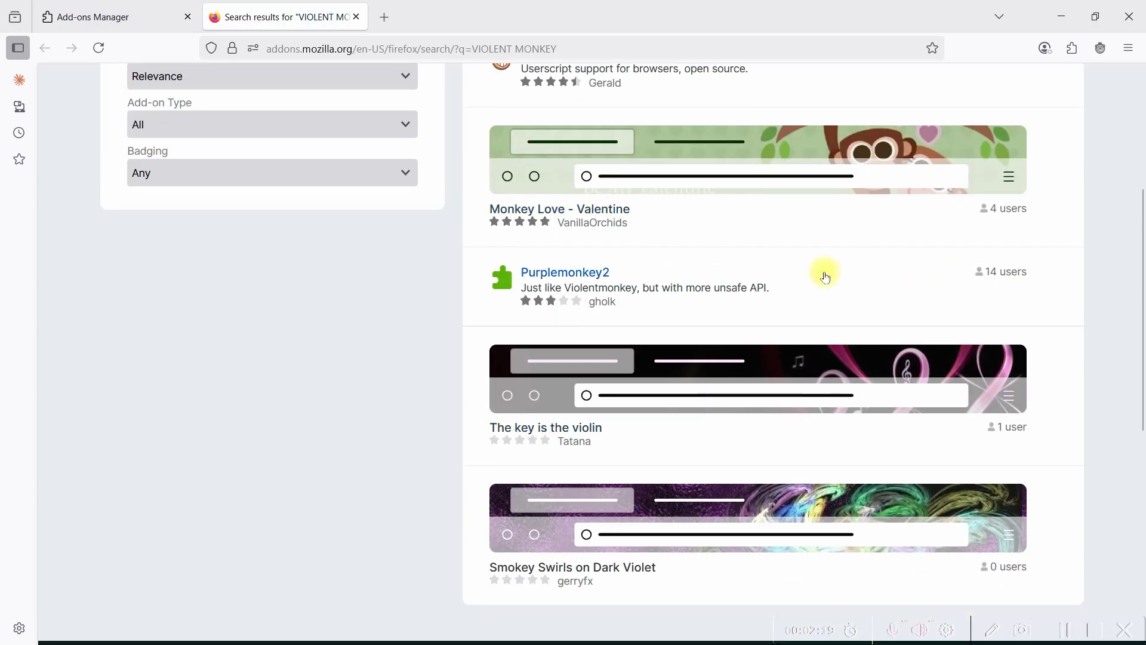
scroll(626, 230, up, 4)
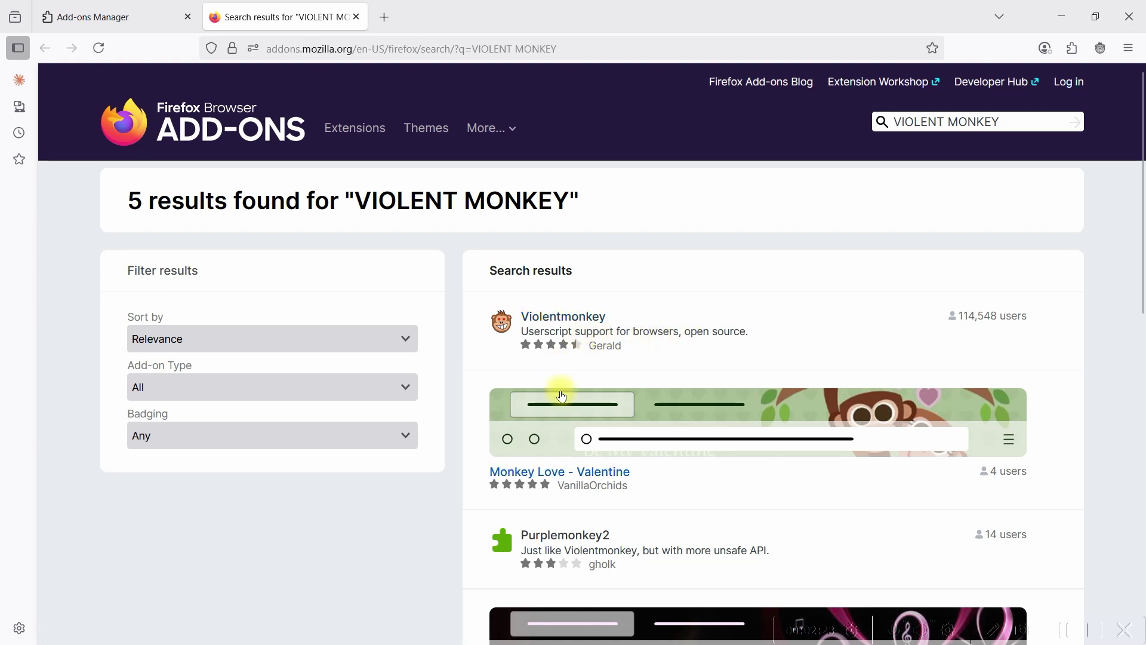
click(544, 317)
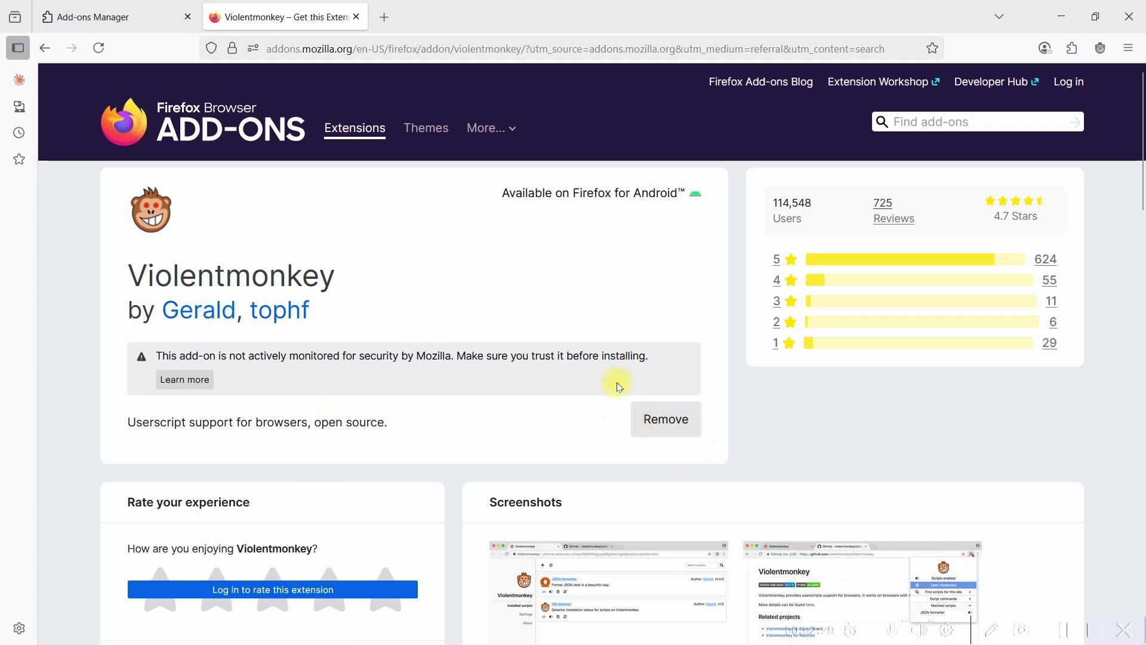
click(660, 418)
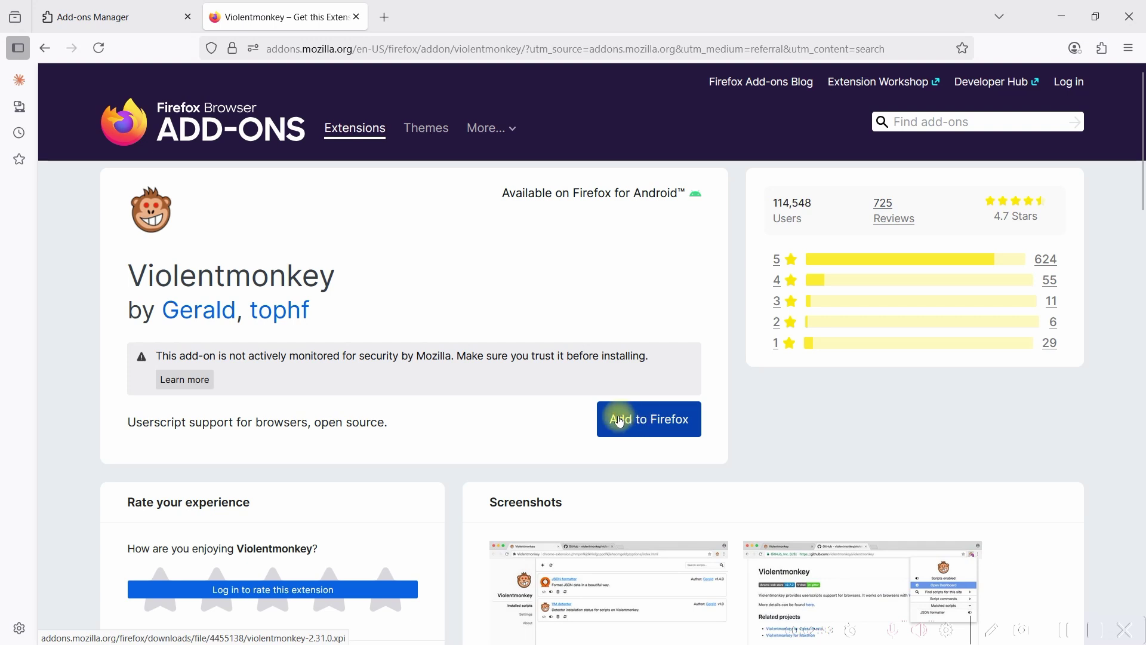
click(667, 426)
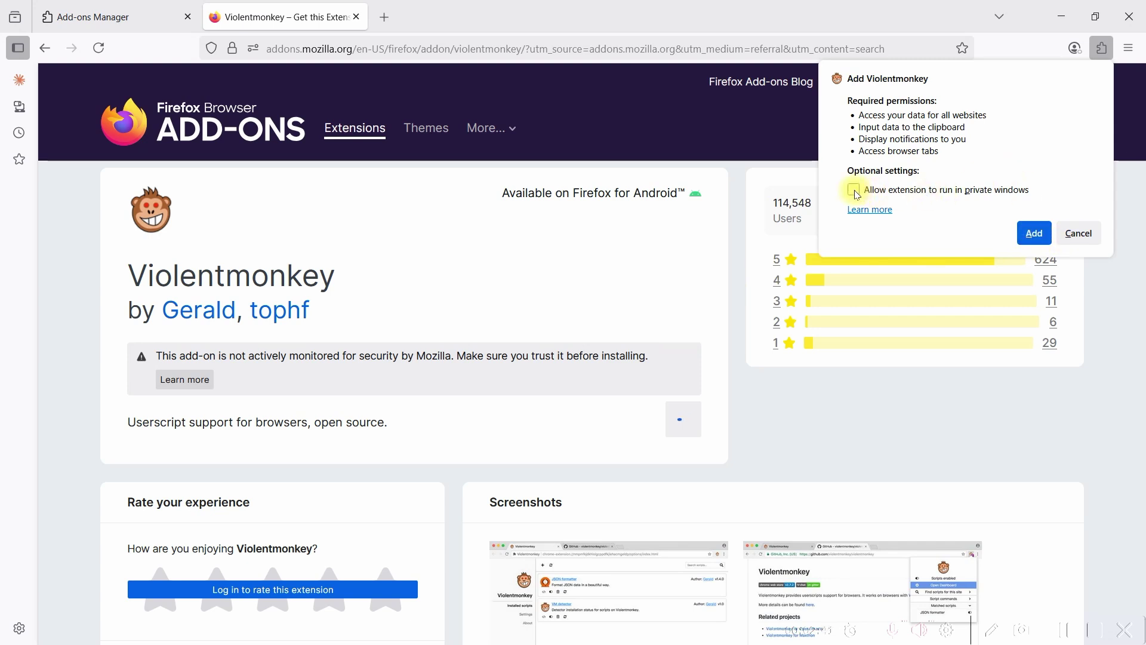
click(1027, 234)
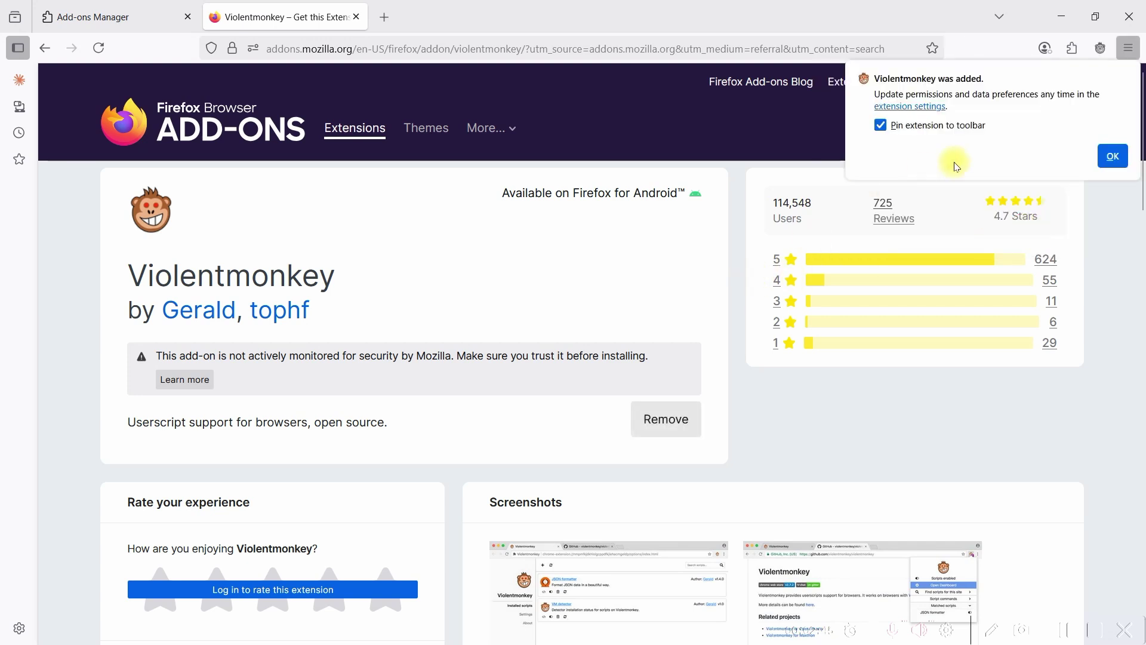
click(1112, 156)
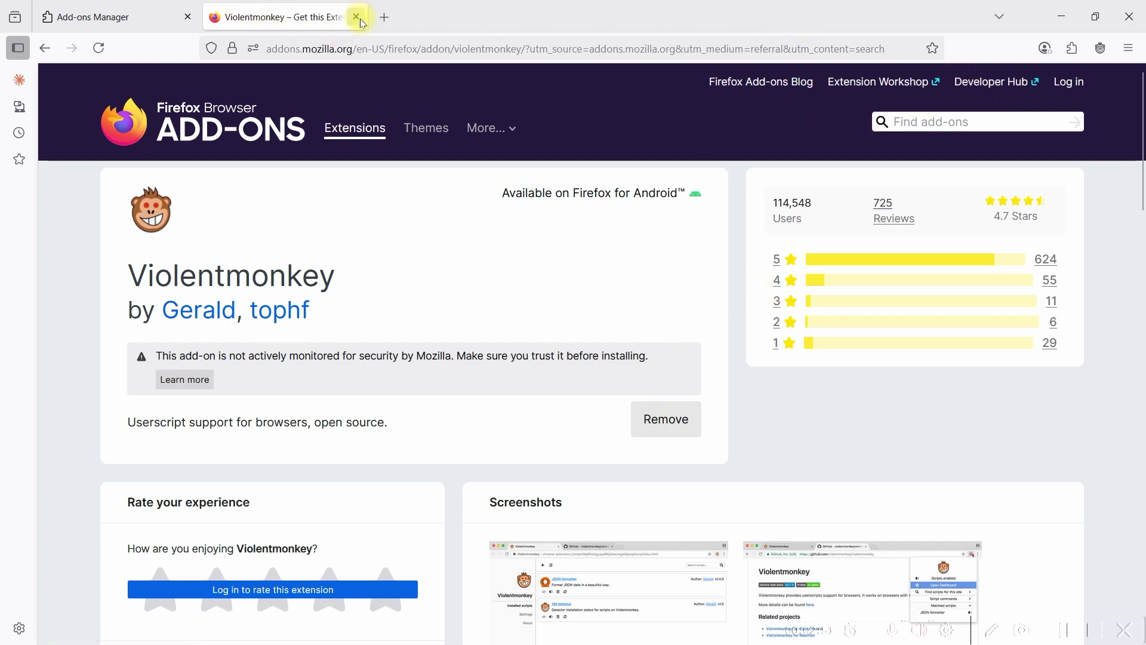
Step: Search Google for 'greasyfork' and open the Quillbot Premium Unlocker script page
click(322, 46)
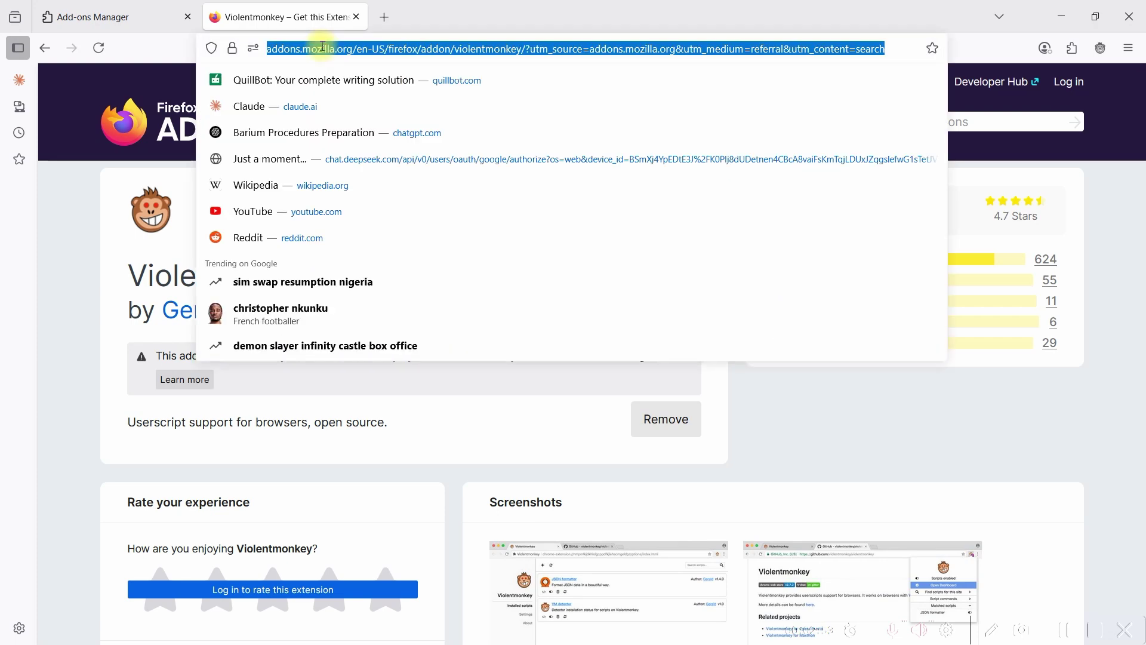
text(GREA)
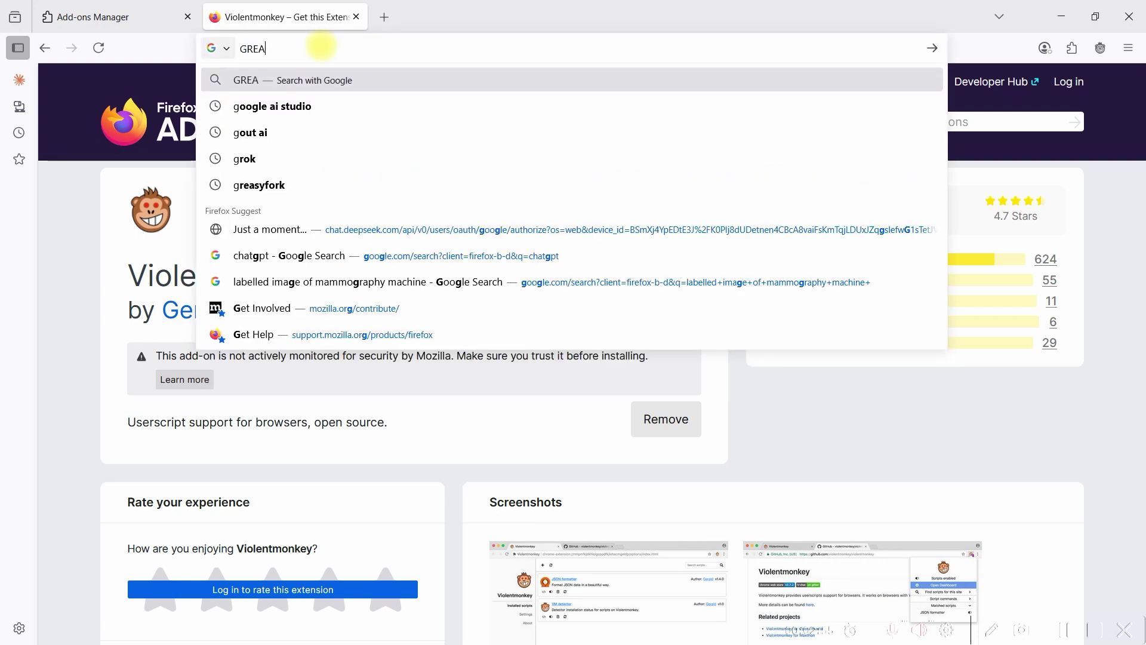
text(SY)
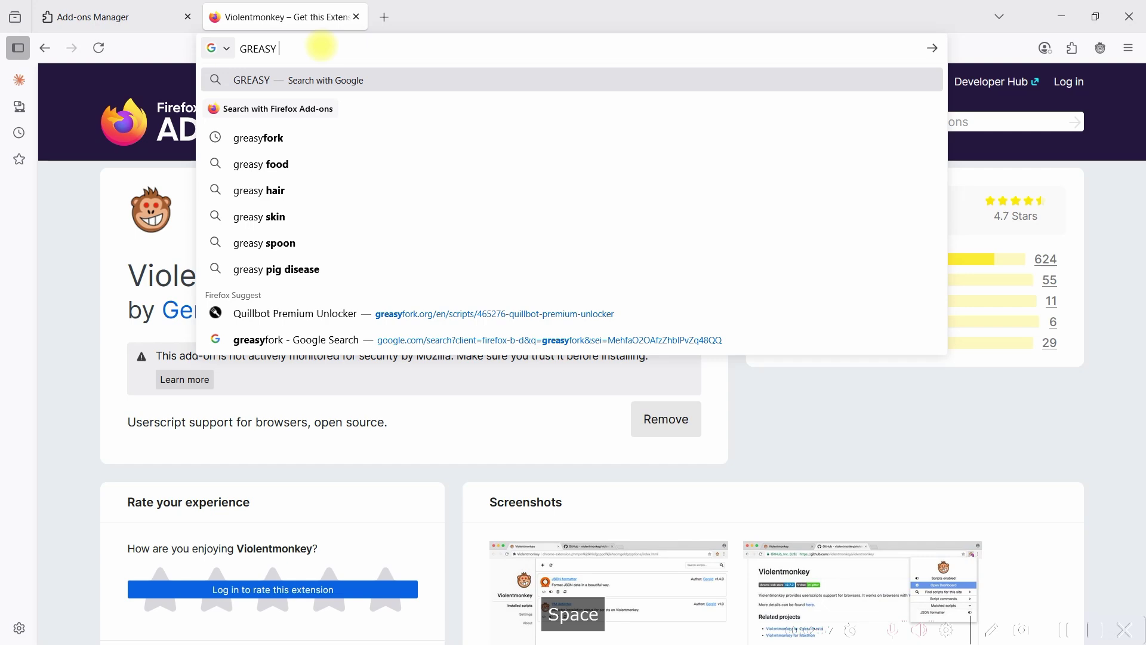
click(271, 139)
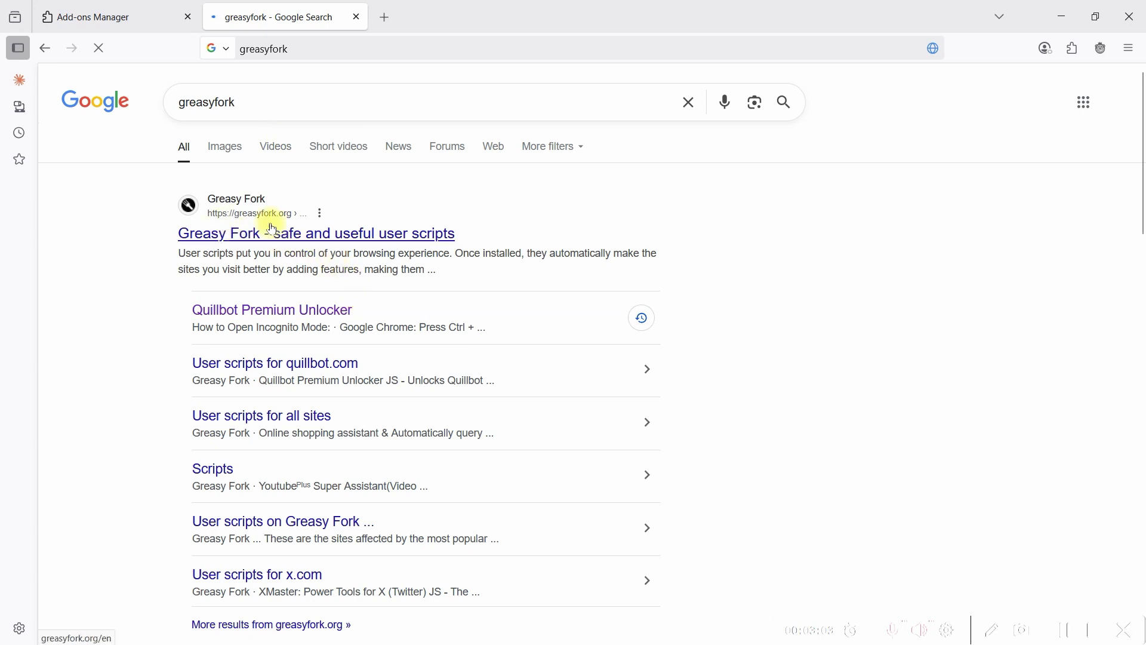
click(287, 314)
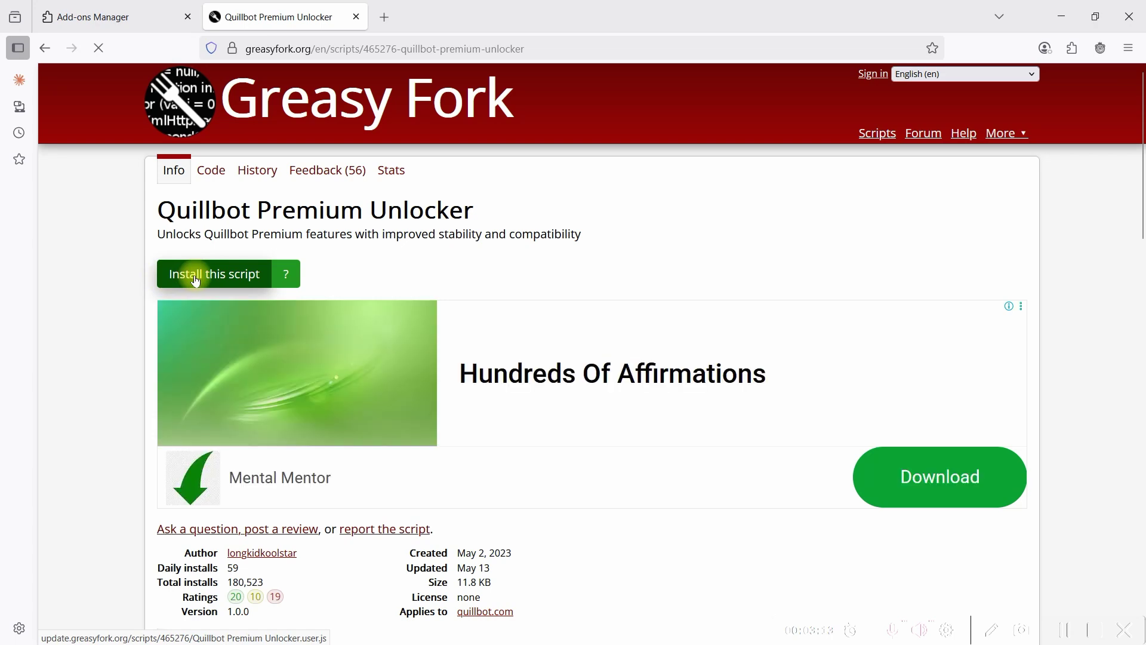
Step: Install the Quillbot Premium Unlocker script from Greasy Fork and confirm it in Violentmonkey
click(196, 280)
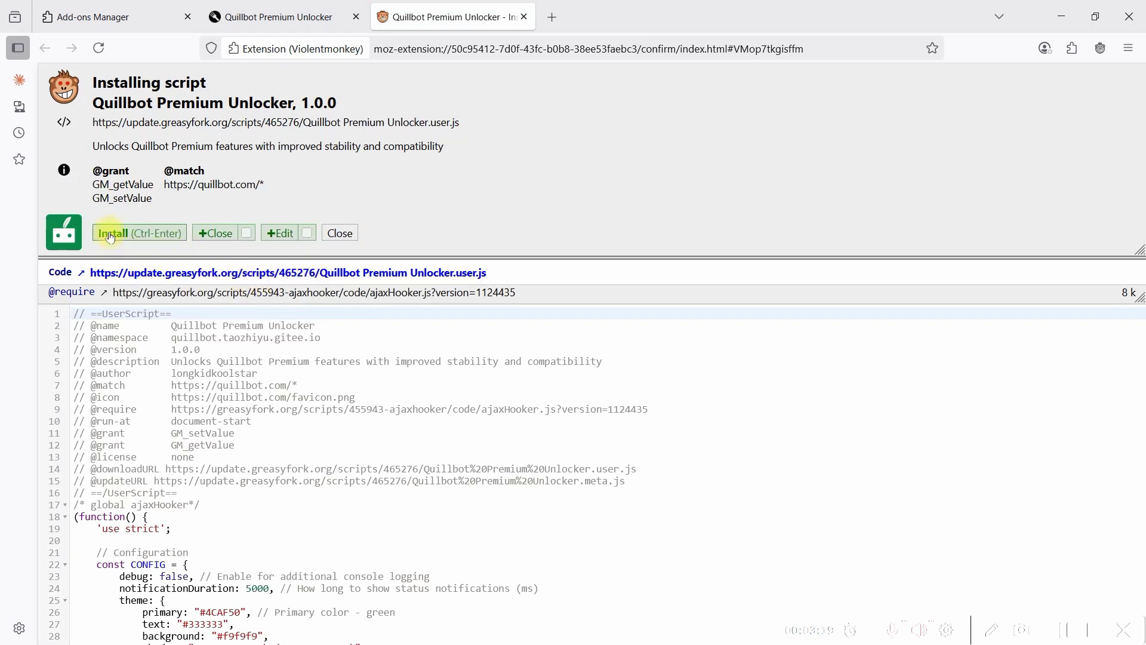
click(111, 236)
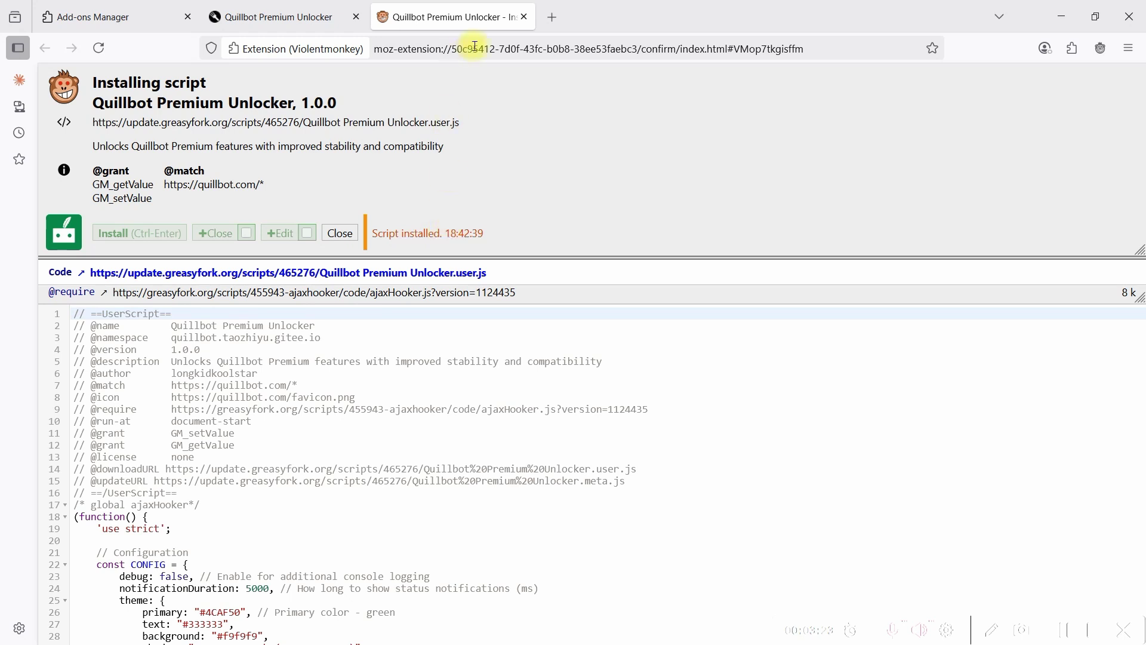
Step: Open a blank tab and close the script installation, unlocker and add-ons manager tabs
click(551, 23)
click(524, 17)
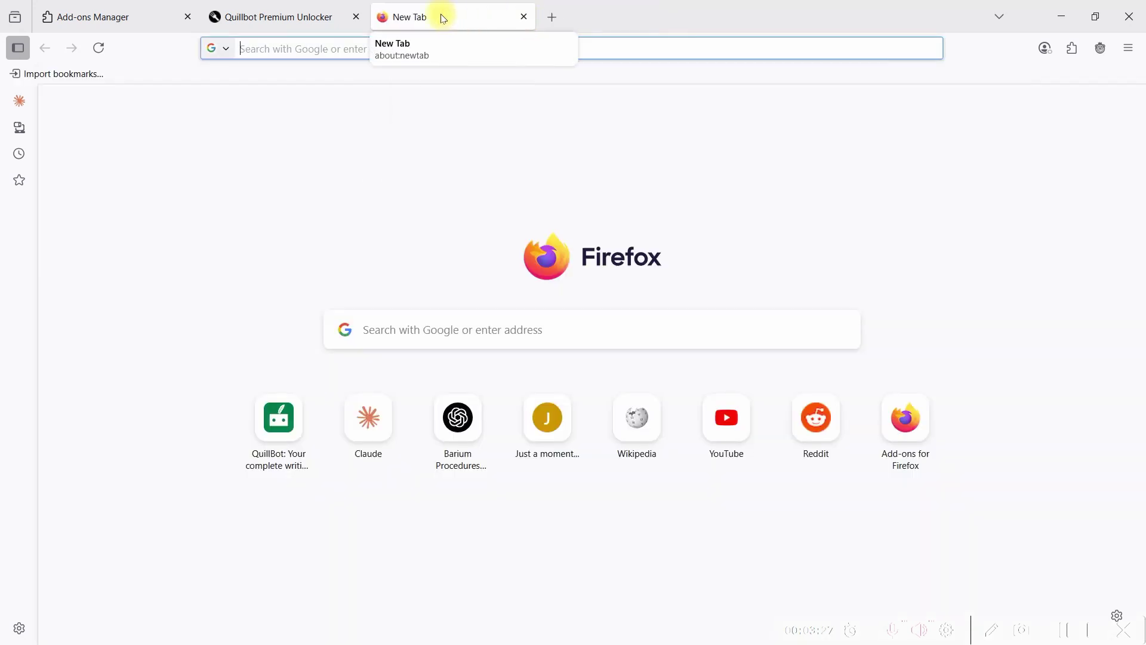
click(357, 17)
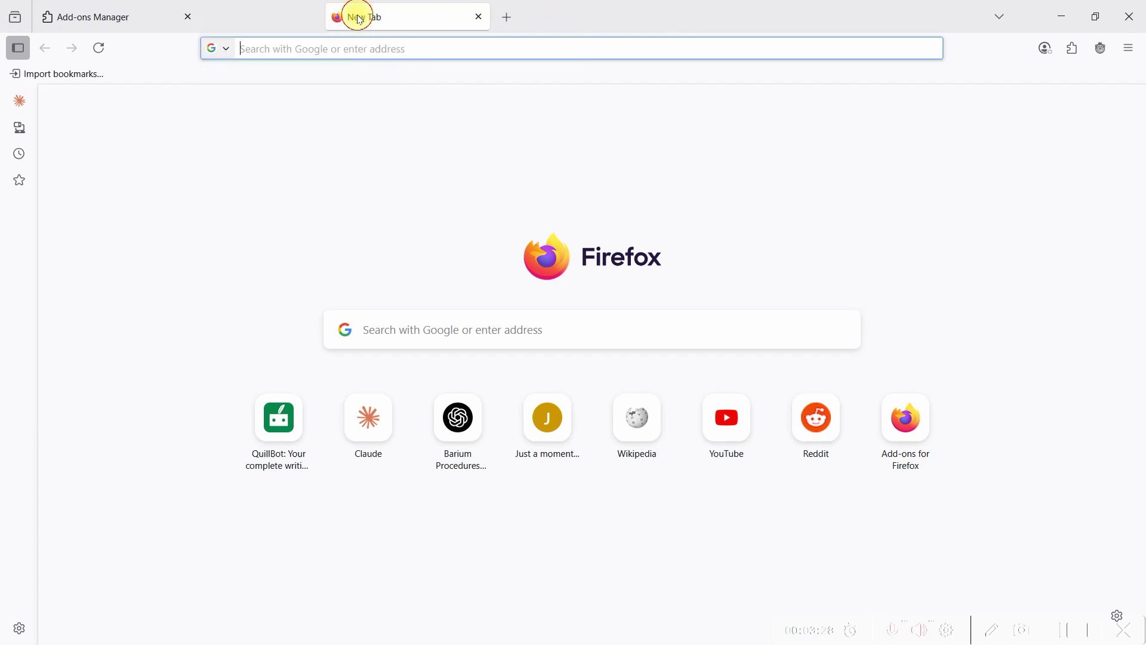
click(193, 19)
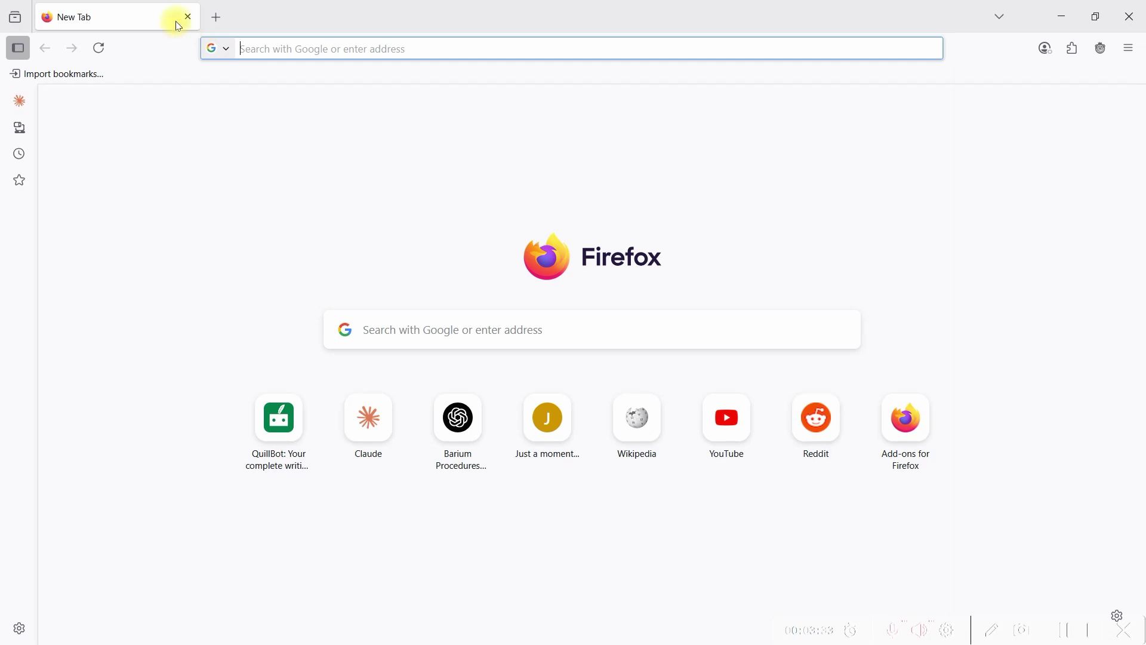
Step: Run a Google search for 'QUILLBOT' from the address bar
click(289, 48)
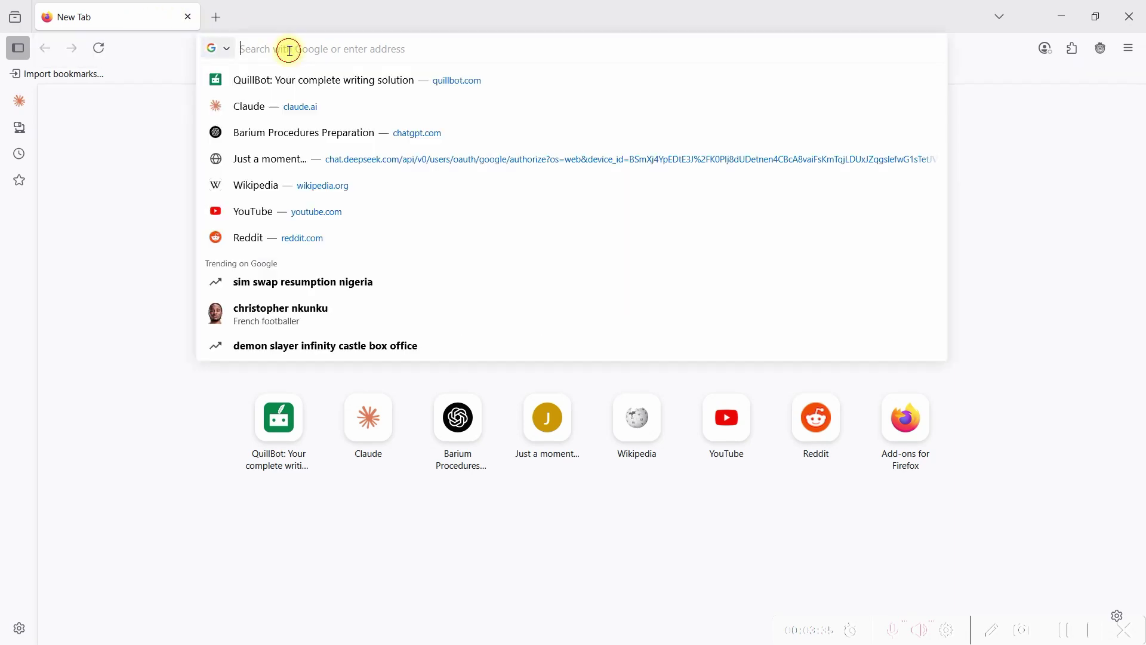
text(q)
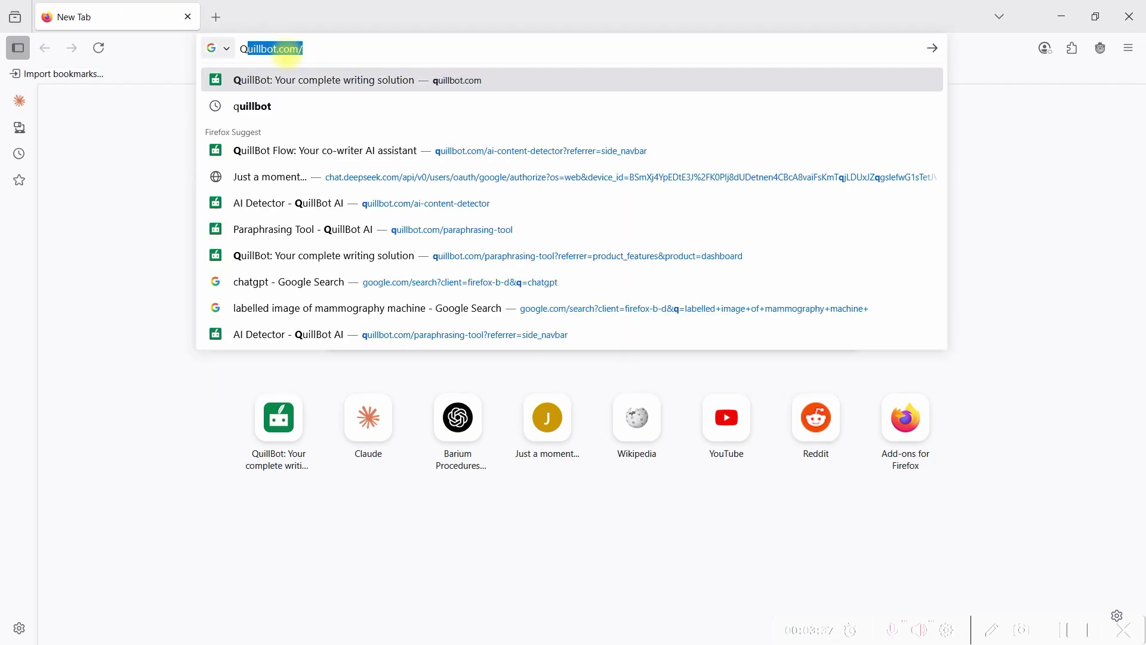
text(UILL)
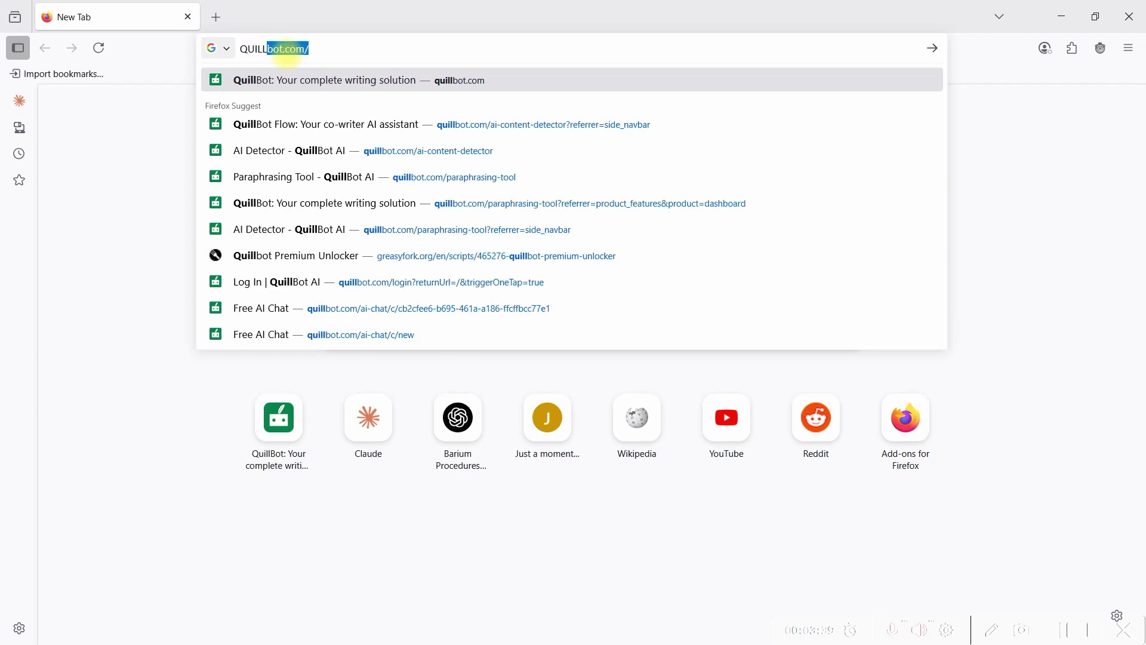
text(BOT)
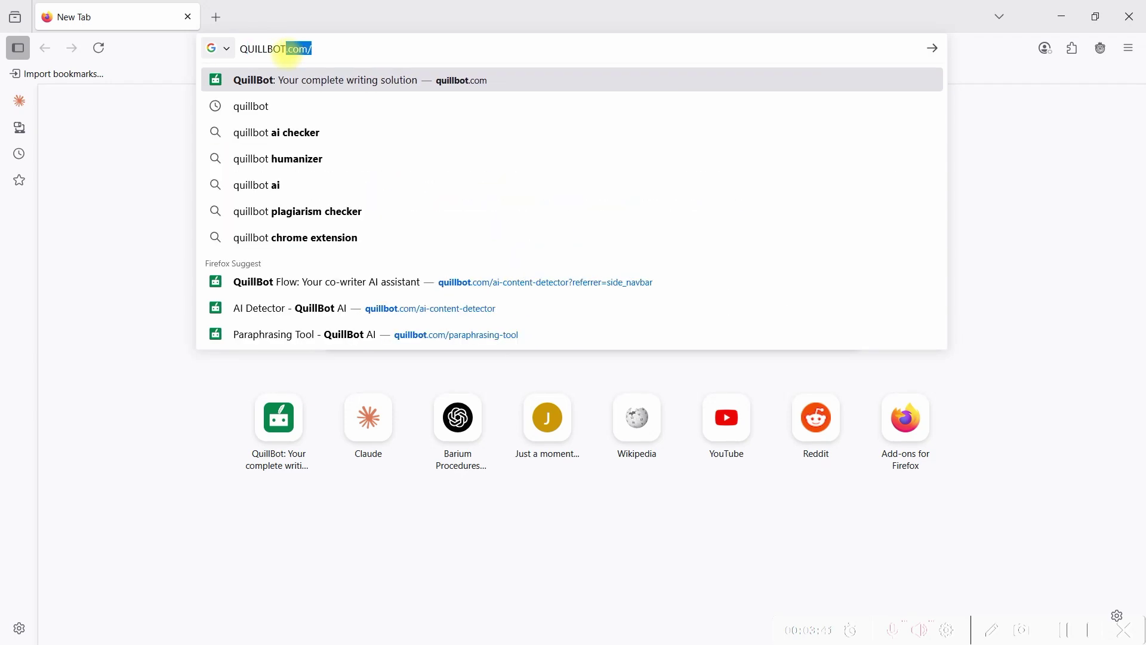
key(space)
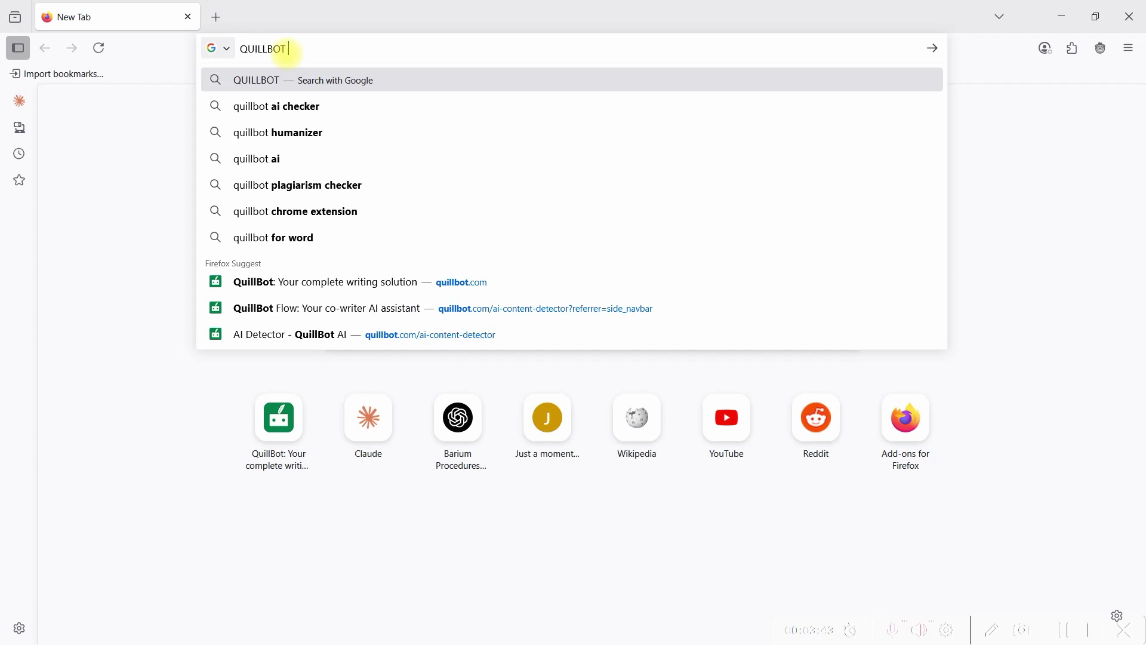
key(Return)
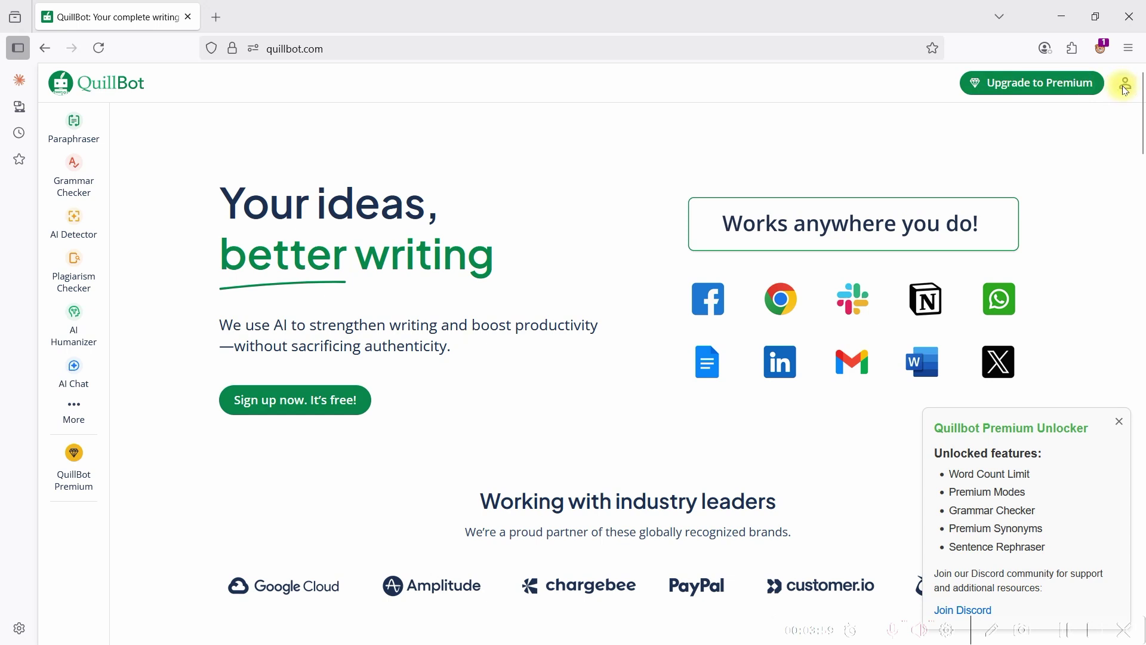
Step: Dismiss the unlocker notice, log in to QuillBot with Google, and switch Violentmonkey scripts off
click(1121, 424)
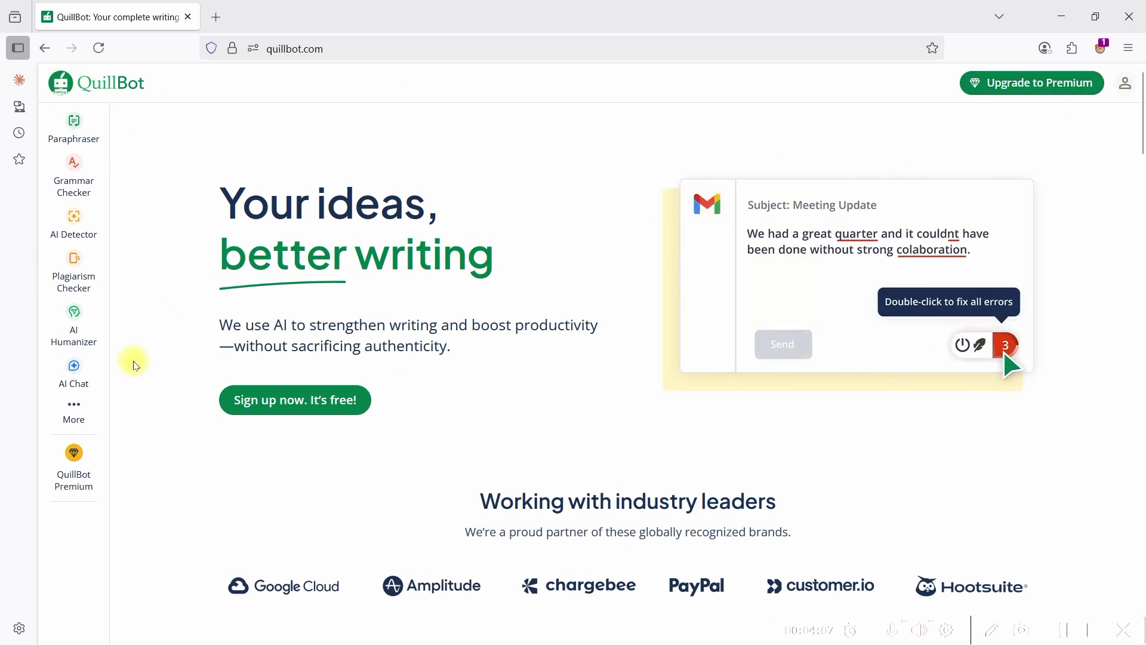
click(283, 407)
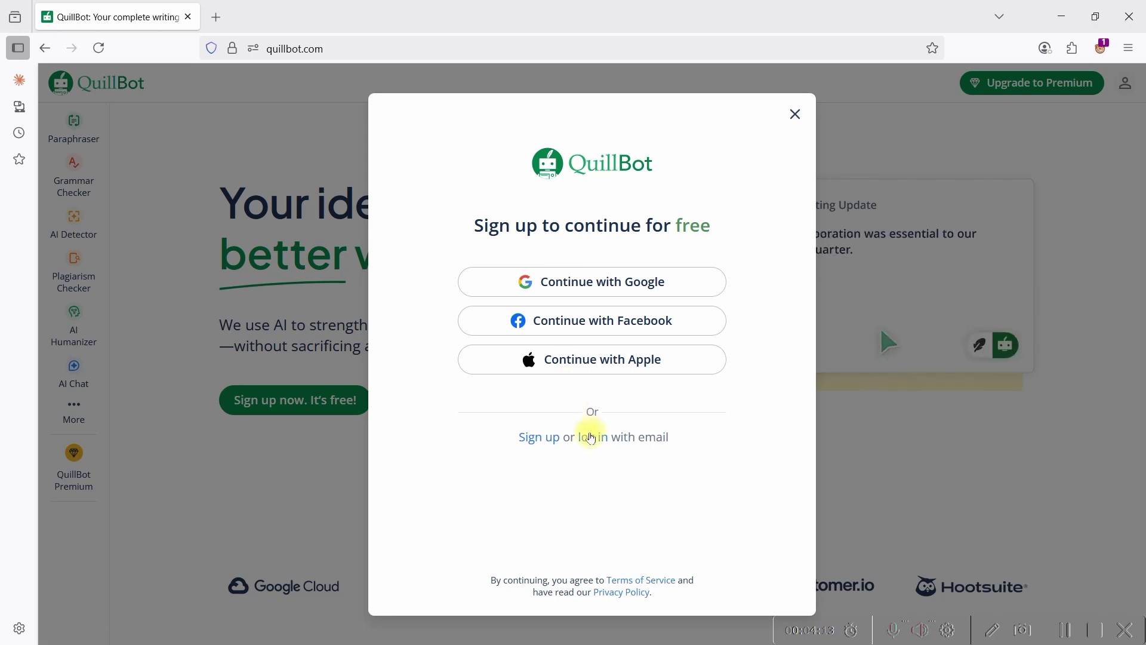
click(591, 441)
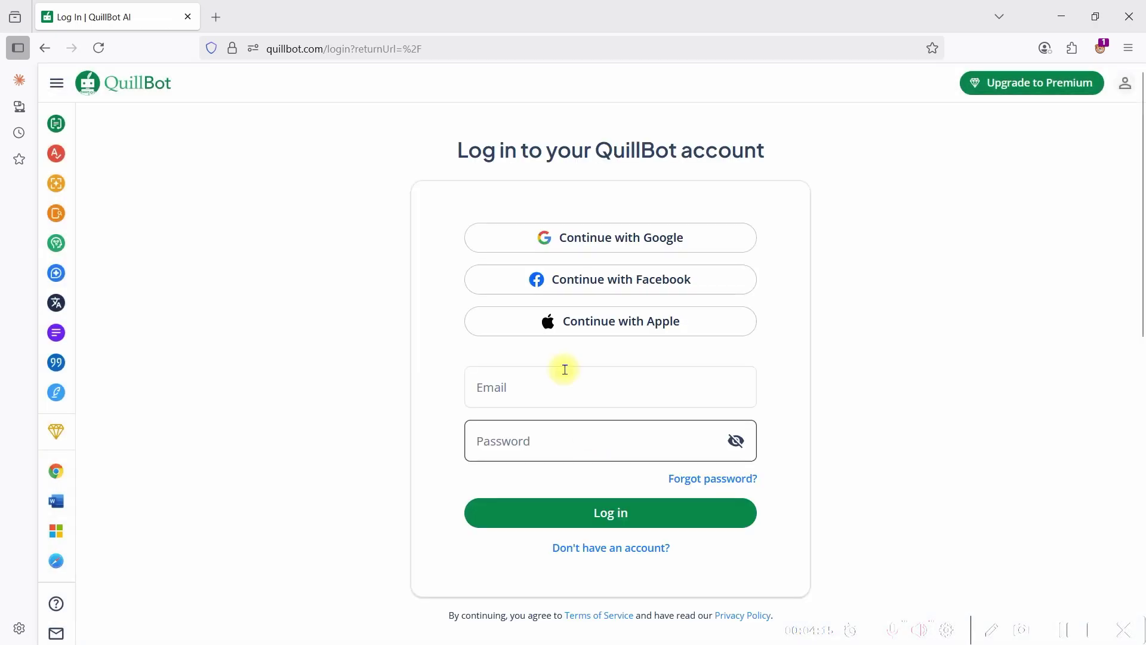
click(606, 244)
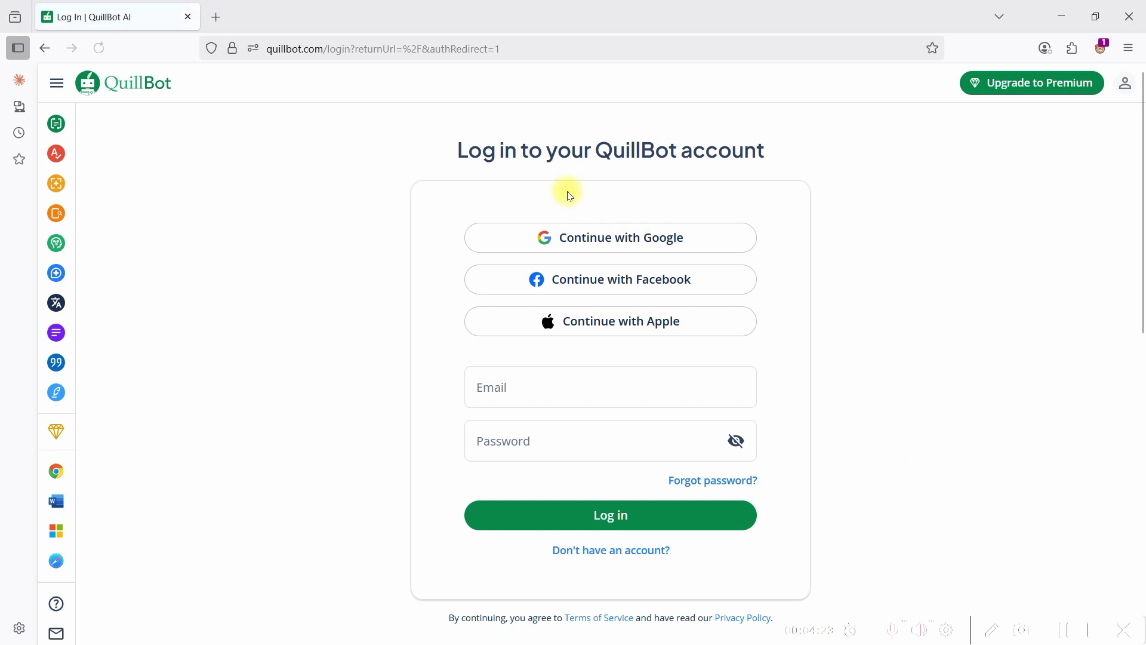
click(1103, 45)
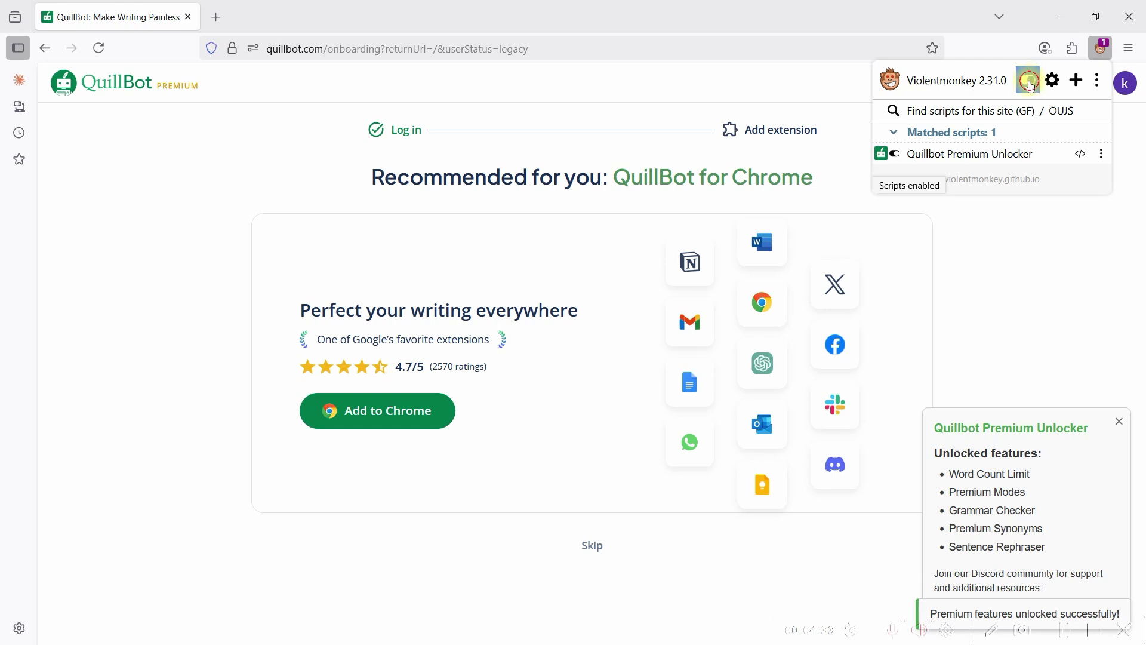
click(1031, 87)
Step: Turn Violentmonkey scripts back on and verify the Premium Unlocker is the matched script
click(1031, 86)
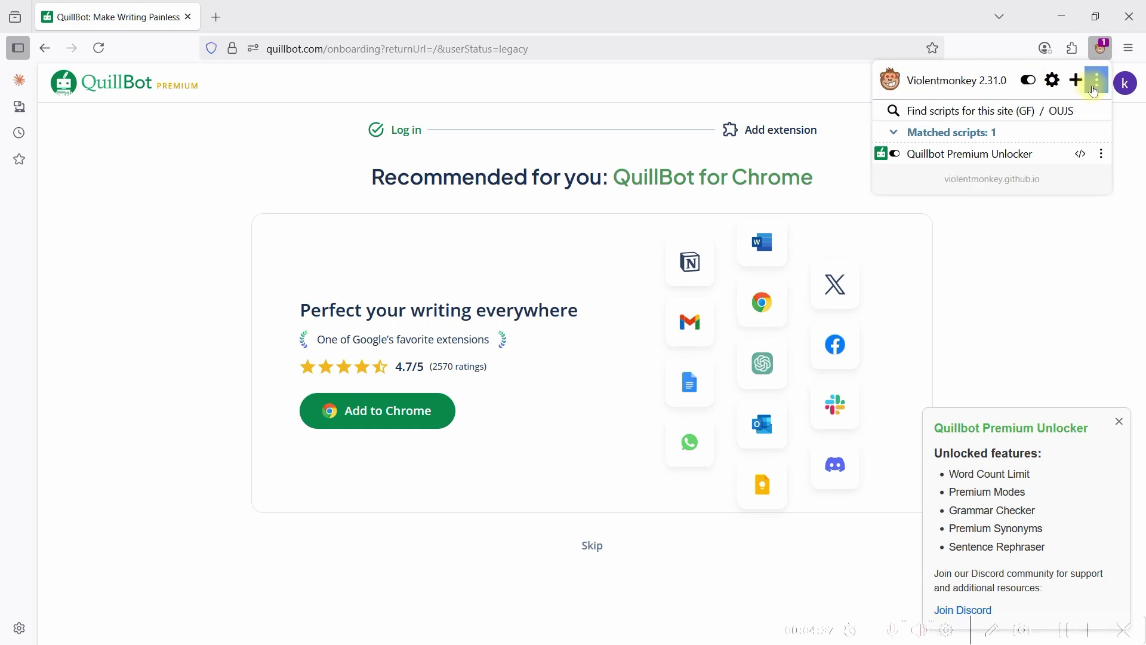
click(736, 89)
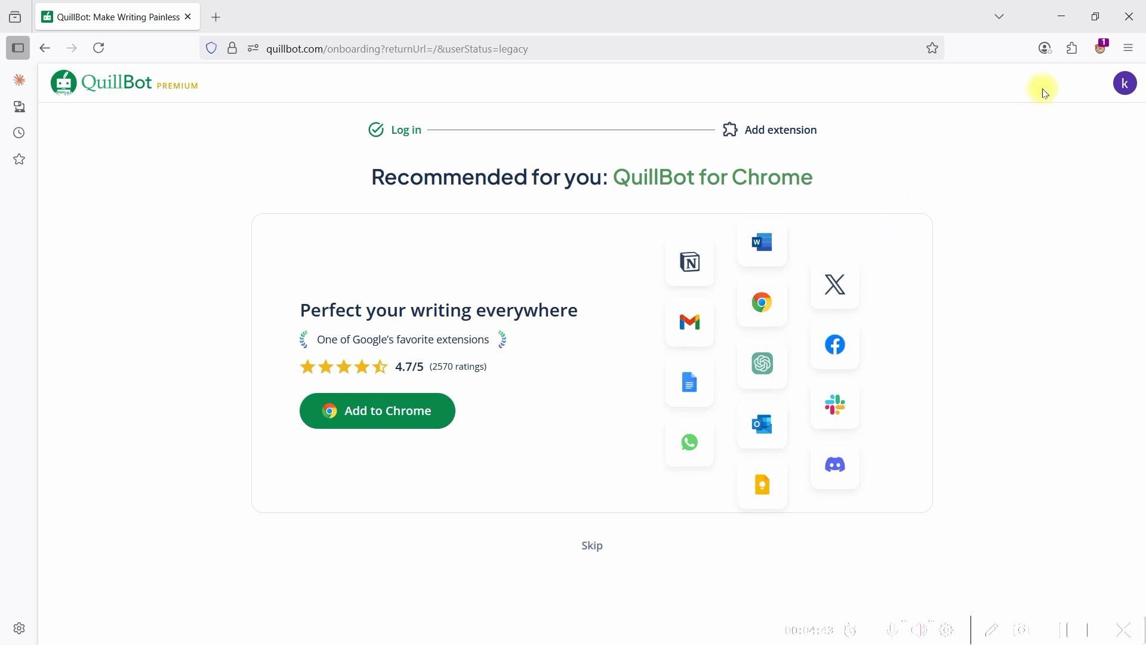
click(1102, 52)
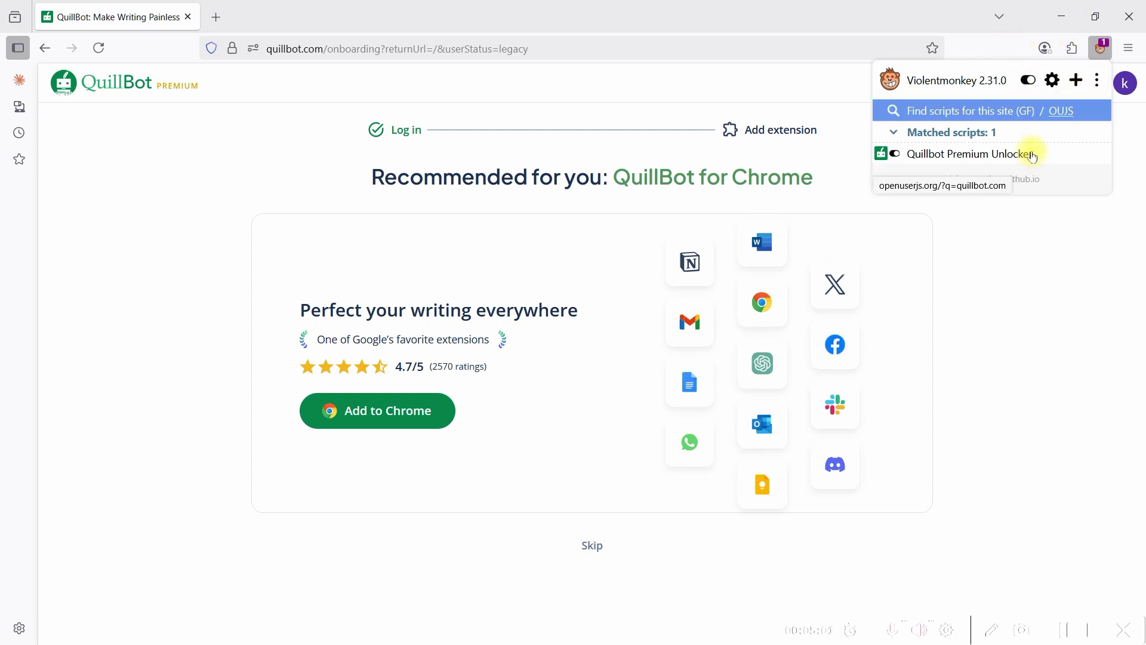
click(1056, 271)
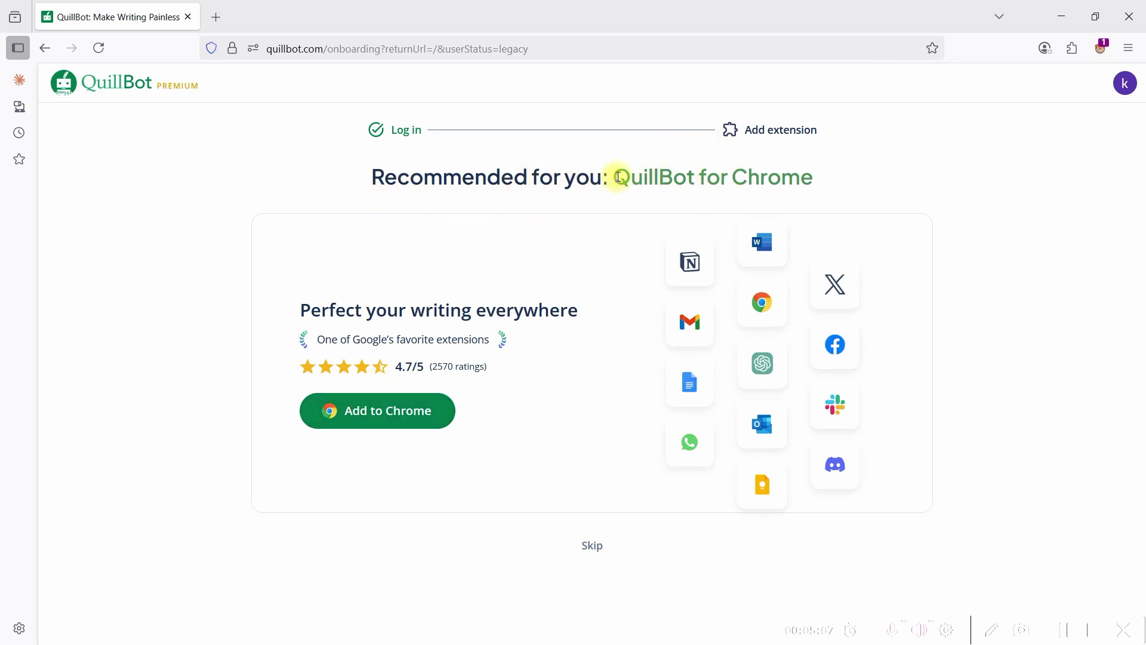
click(1128, 84)
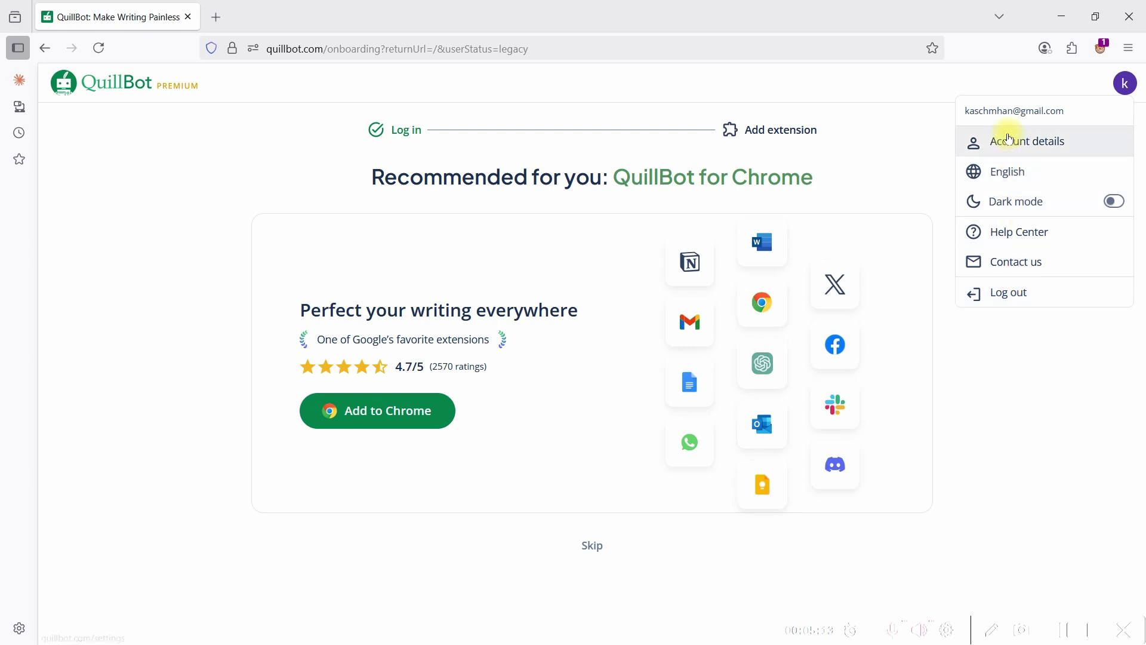
Step: Close the account menu and switch to the QuillBot extension's Chrome Web Store tab
click(915, 154)
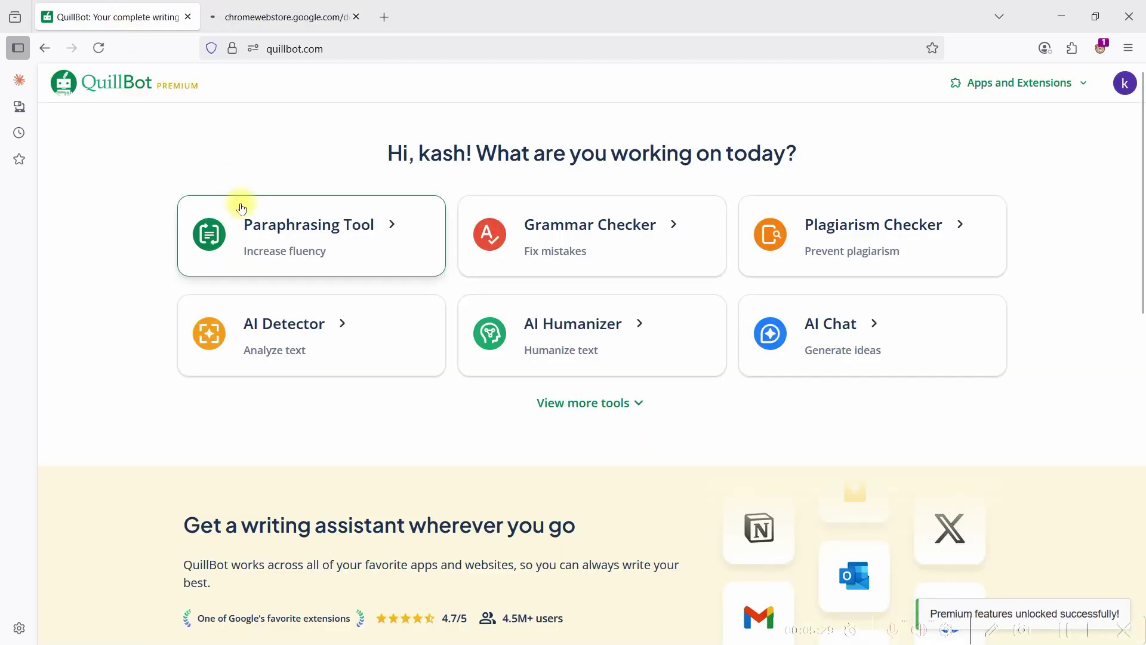
click(260, 18)
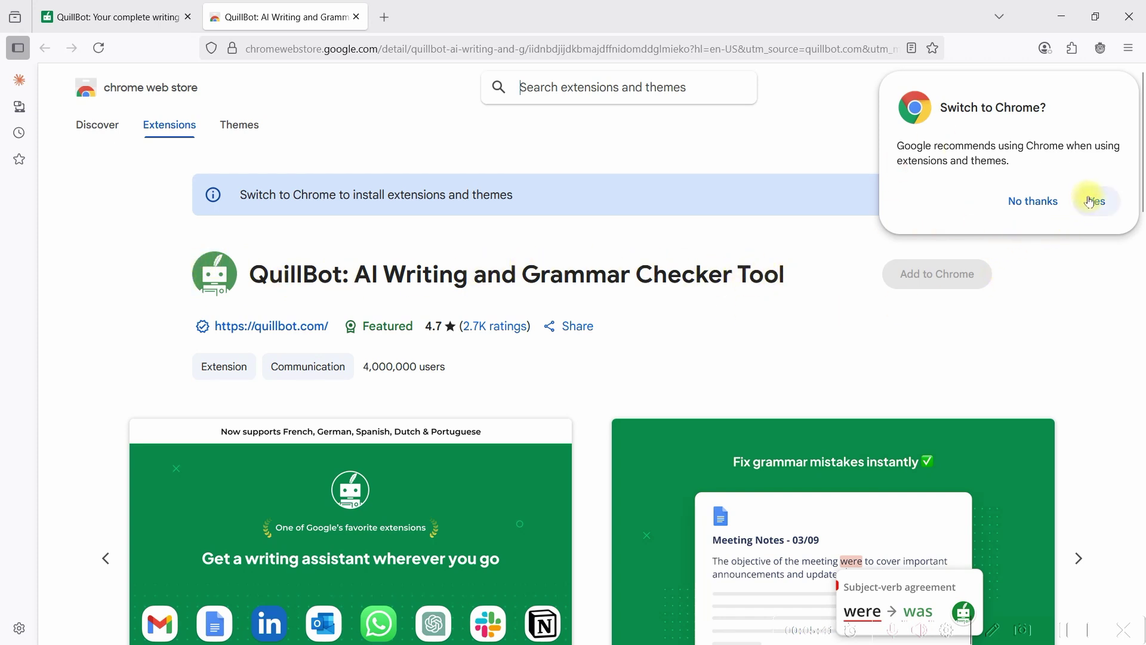
Step: Decline switching to Chrome, close the Web Store tab, and open the Paraphrasing Tool
click(1043, 211)
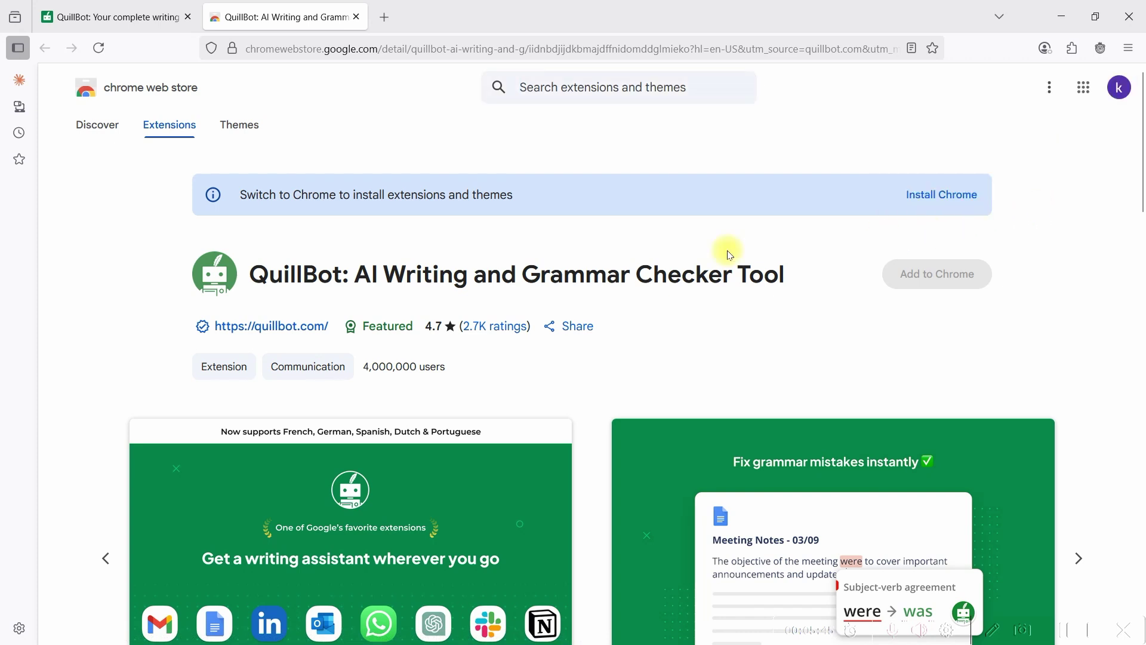
click(357, 19)
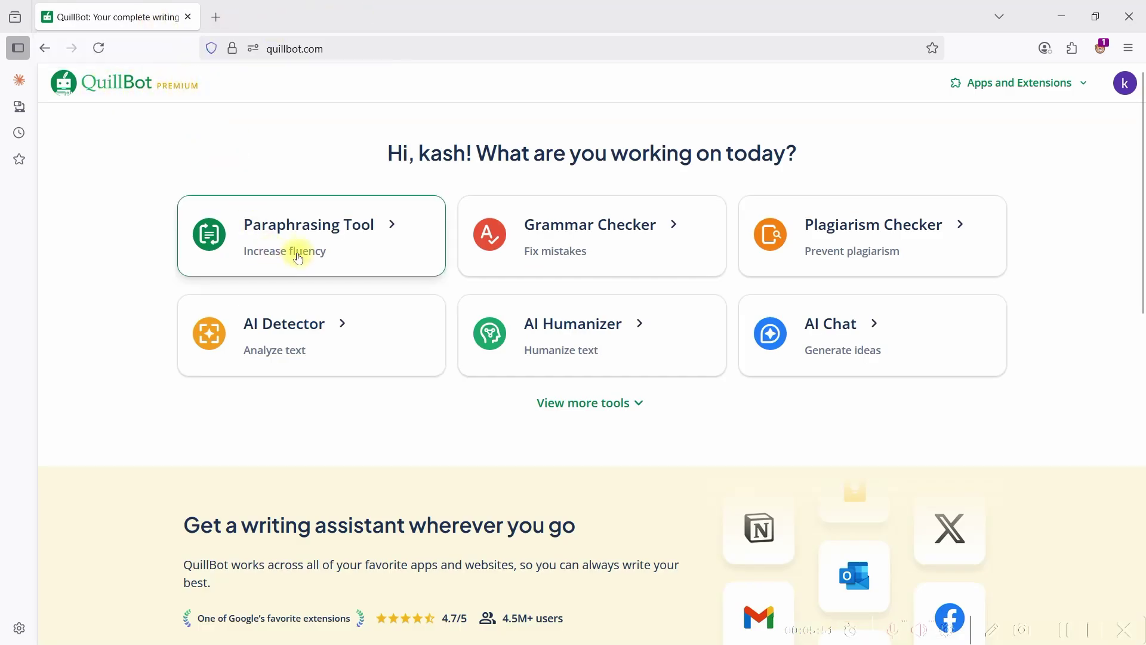
click(358, 226)
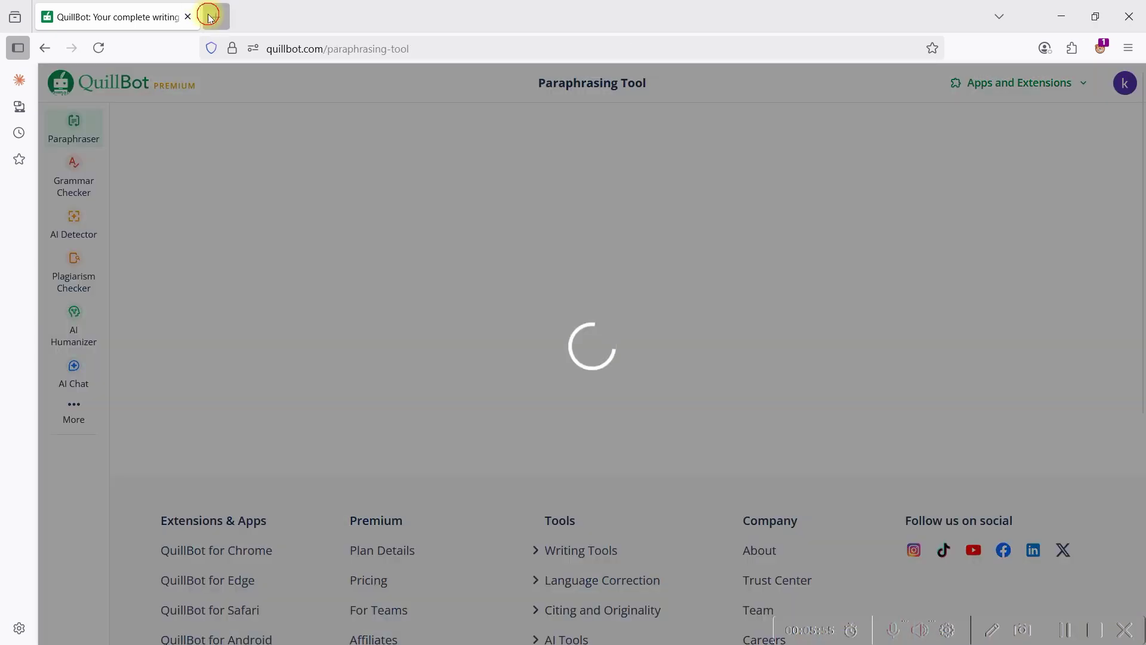
Step: Search Google for 'MRI' in a new tab
click(215, 16)
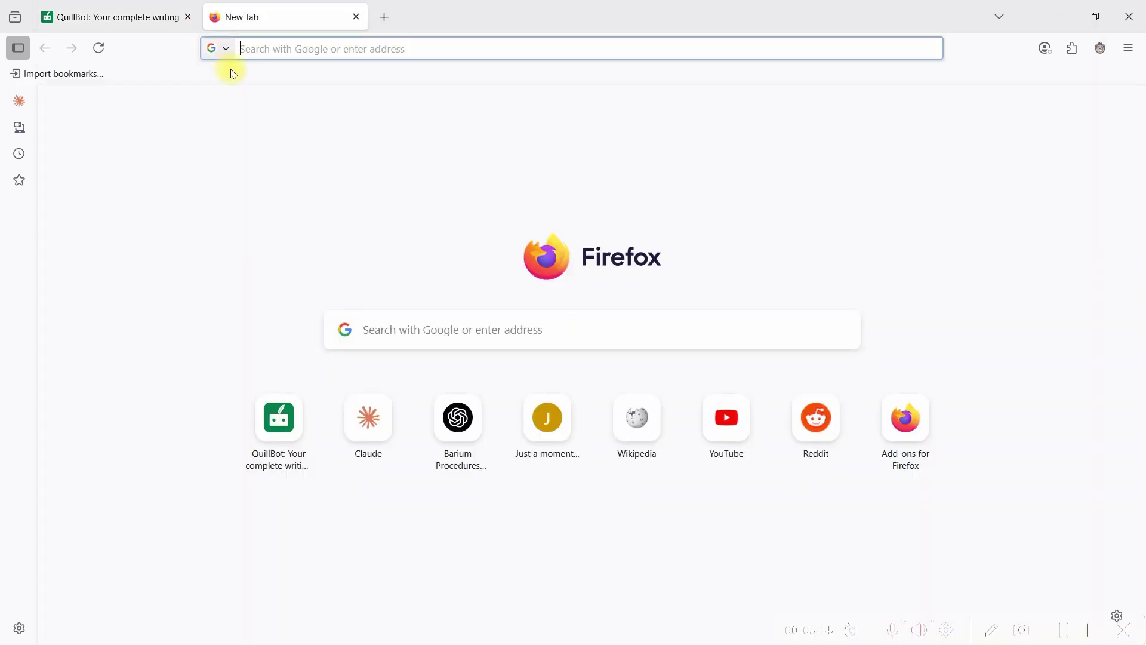
click(266, 56)
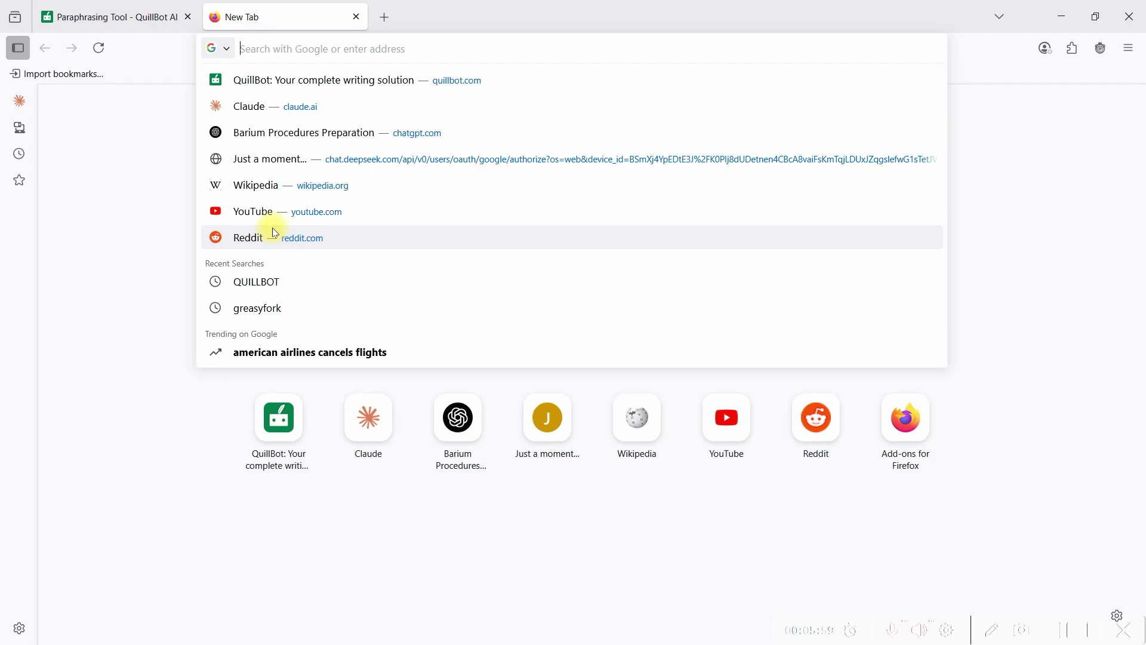
text(MRI)
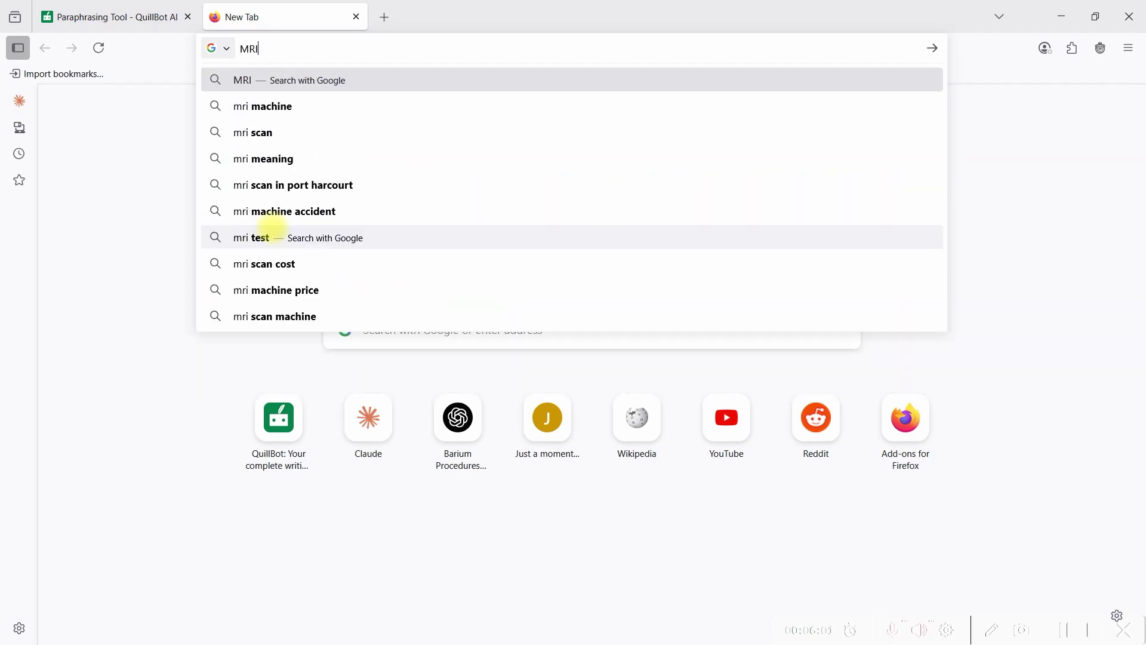
key(Return)
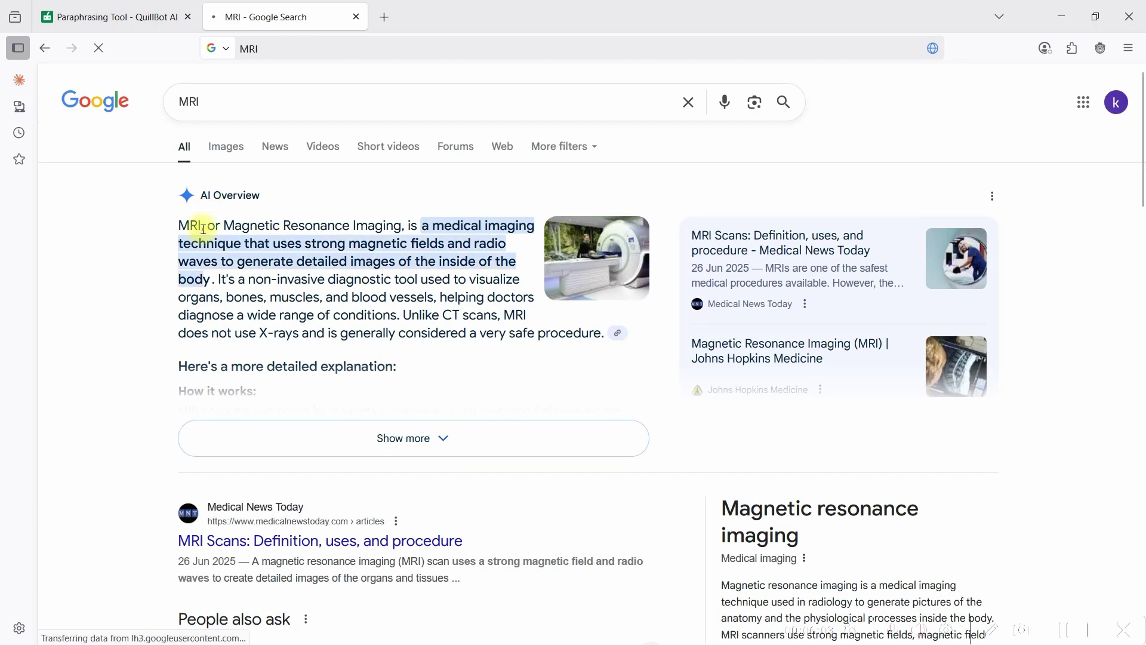
Step: Expand and copy the AI Overview's MRI explanation, then return to the QuillBot tab
click(385, 437)
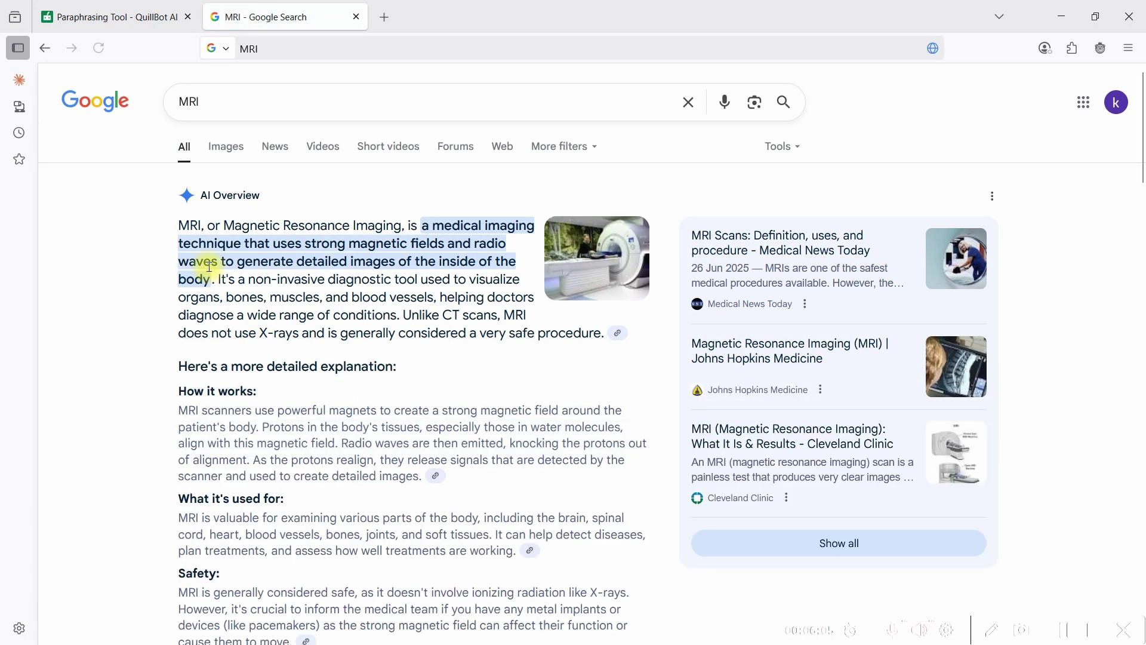
drag(177, 223, 607, 558)
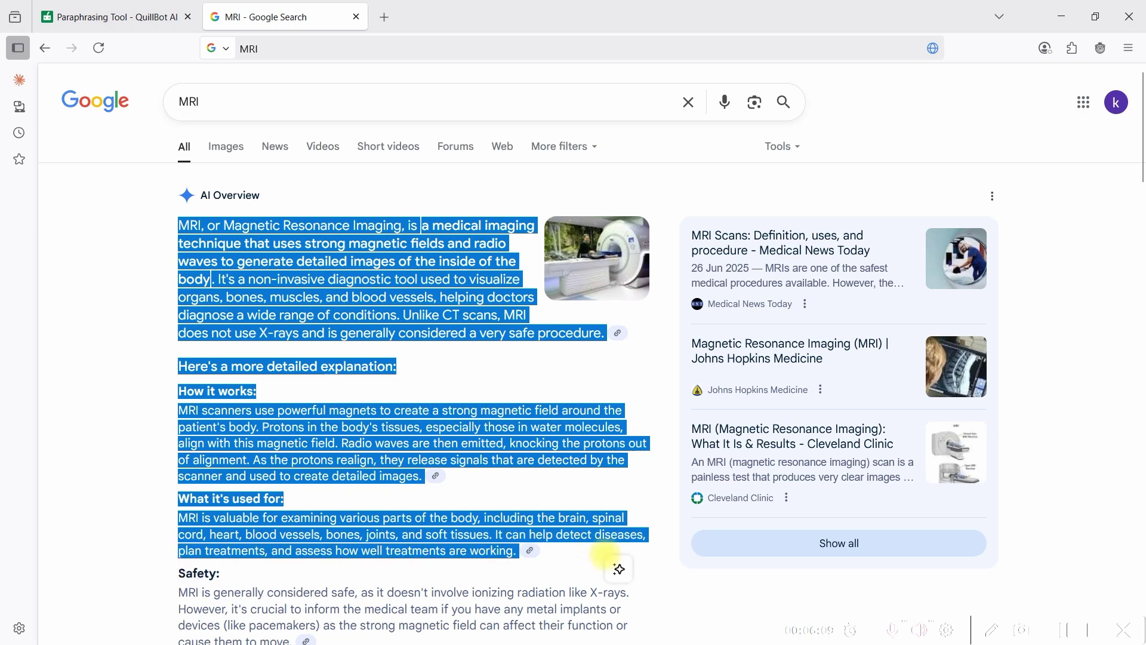
key(ctrl+c)
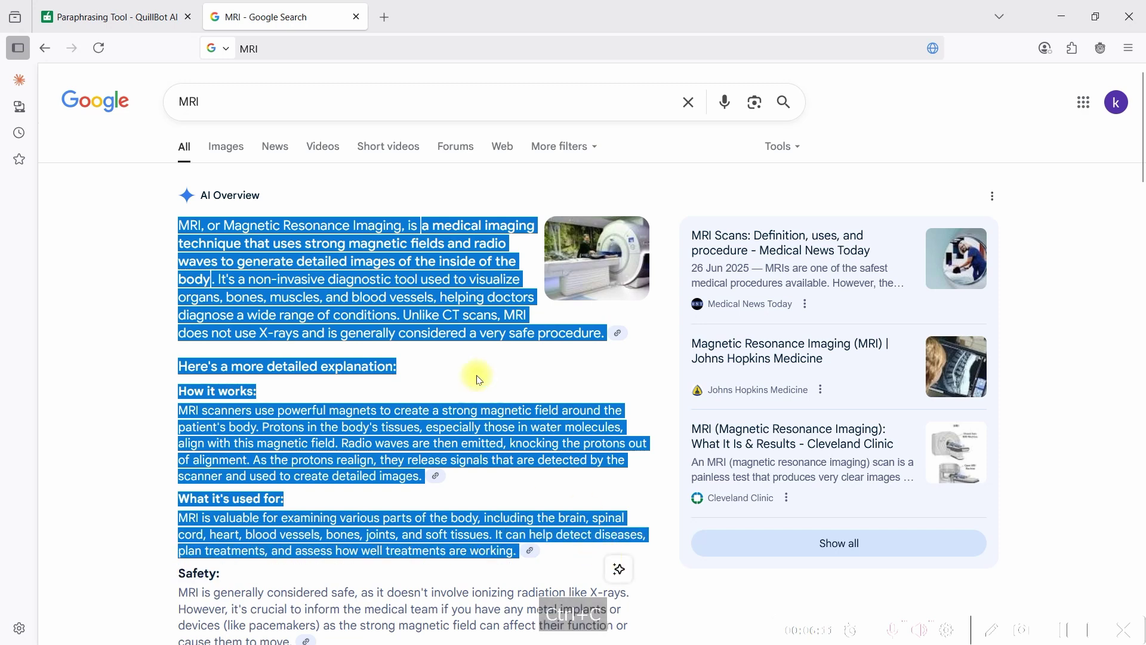
click(103, 16)
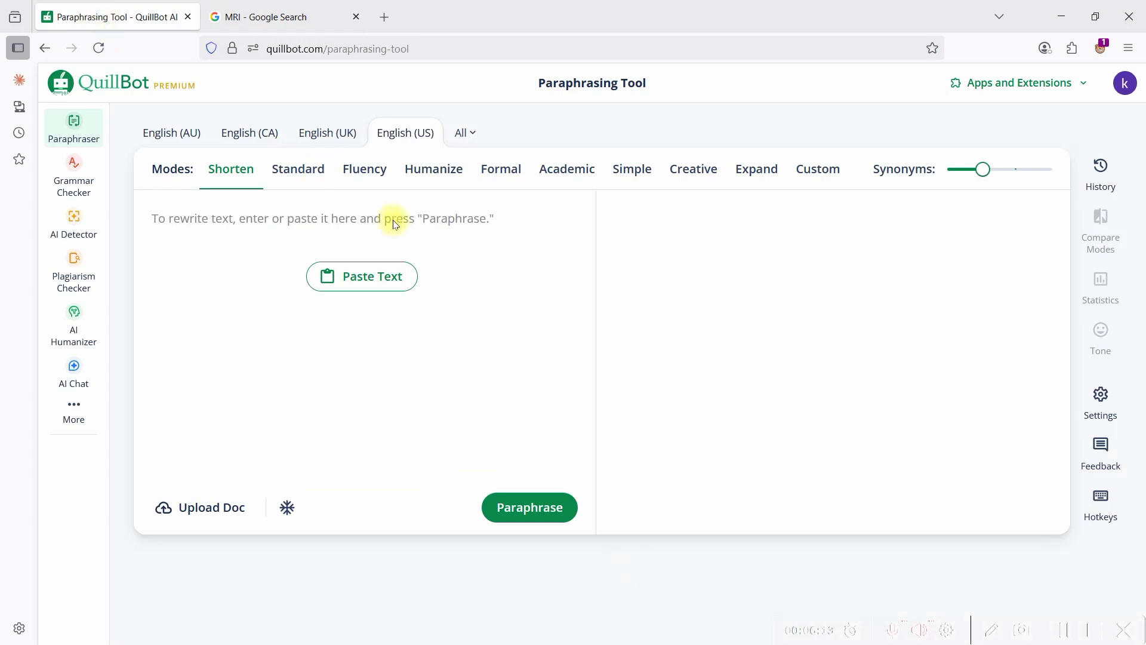
Step: Paste the copied MRI explanation into the QuillBot Paraphraser input box
click(342, 279)
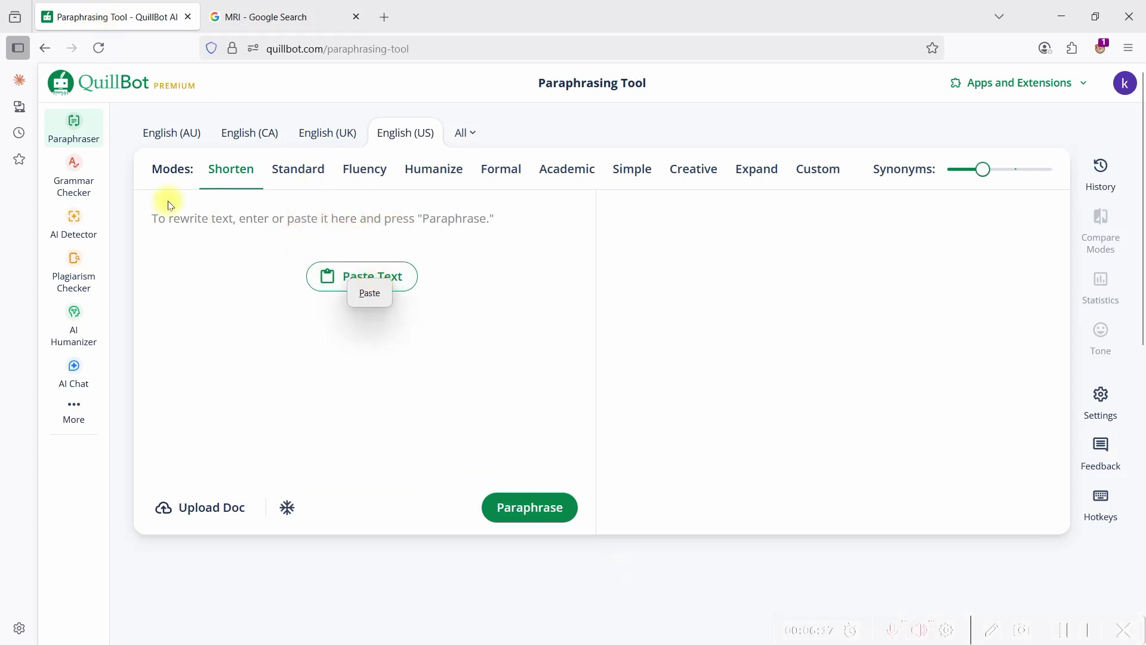
click(214, 218)
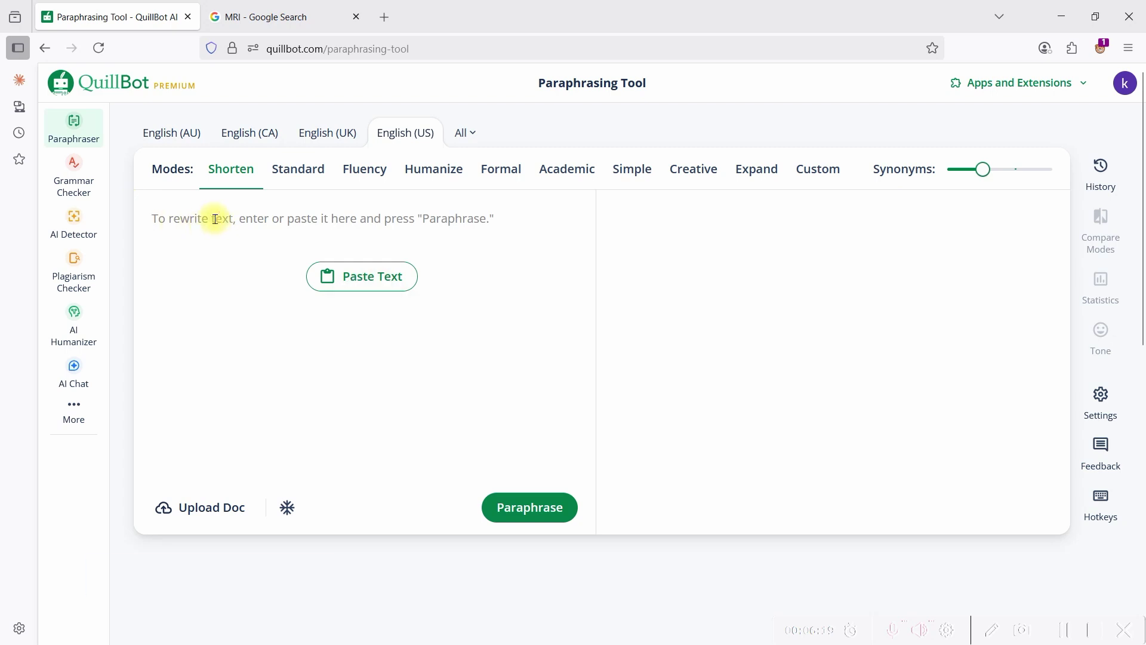
key(ctrl+v)
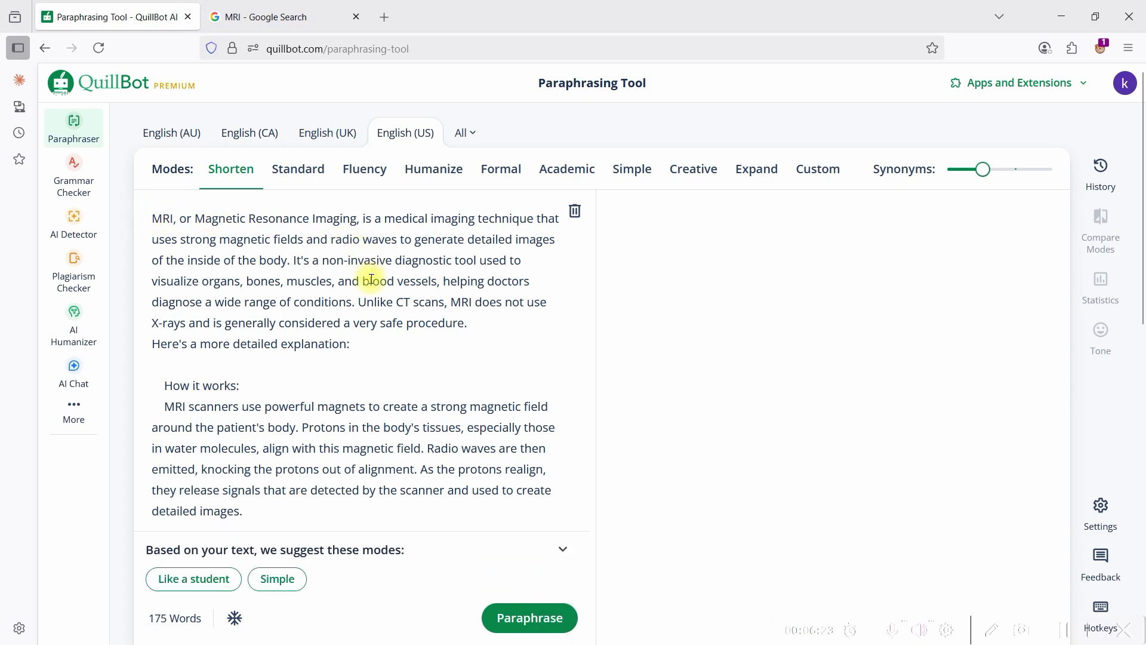
scroll(388, 262, down, 5)
scroll(430, 275, up, 3)
Step: Paraphrase in Shorten mode, cutting 175 words to 127, and copy the full rewrite
click(525, 410)
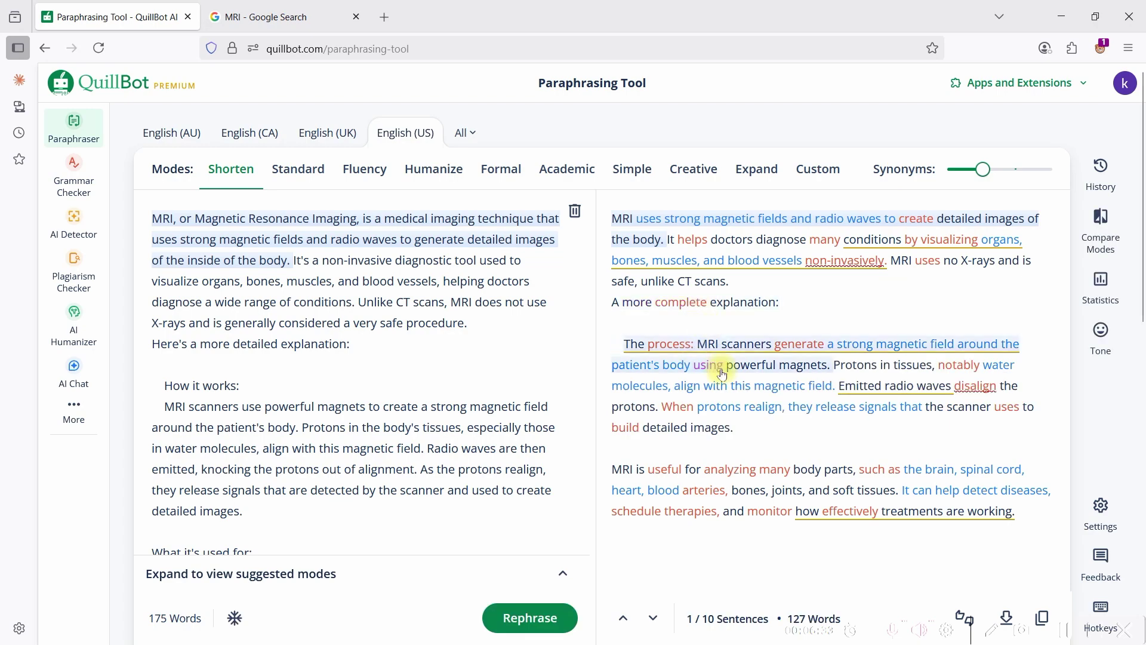
scroll(730, 391, down, 4)
scroll(730, 392, down, 5)
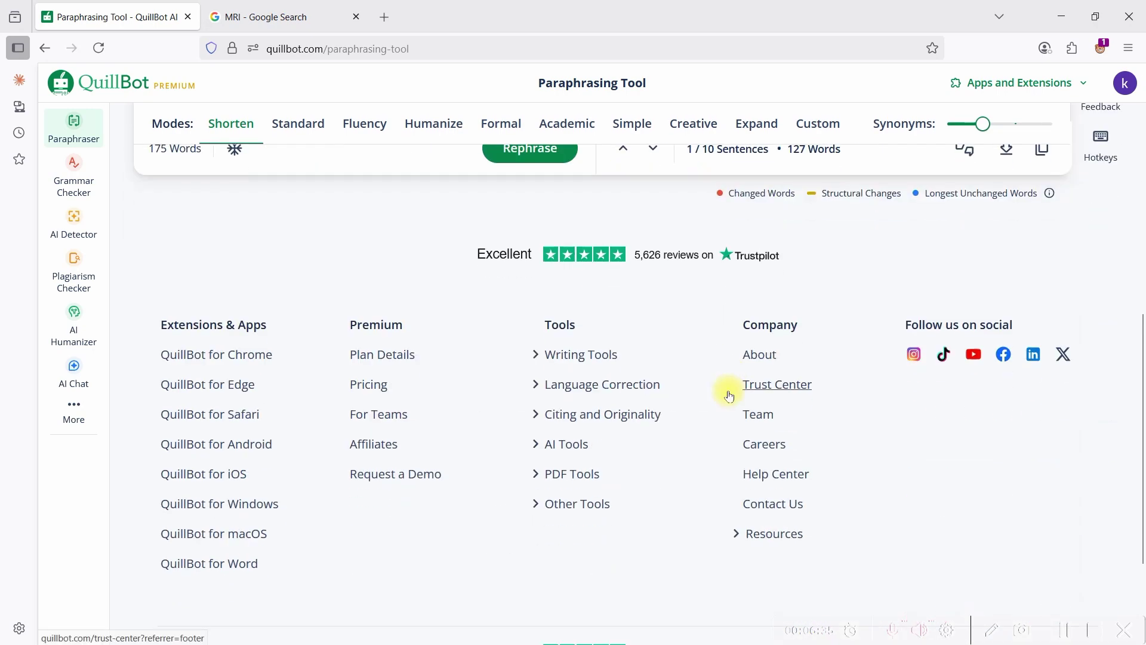
scroll(860, 412, up, 2)
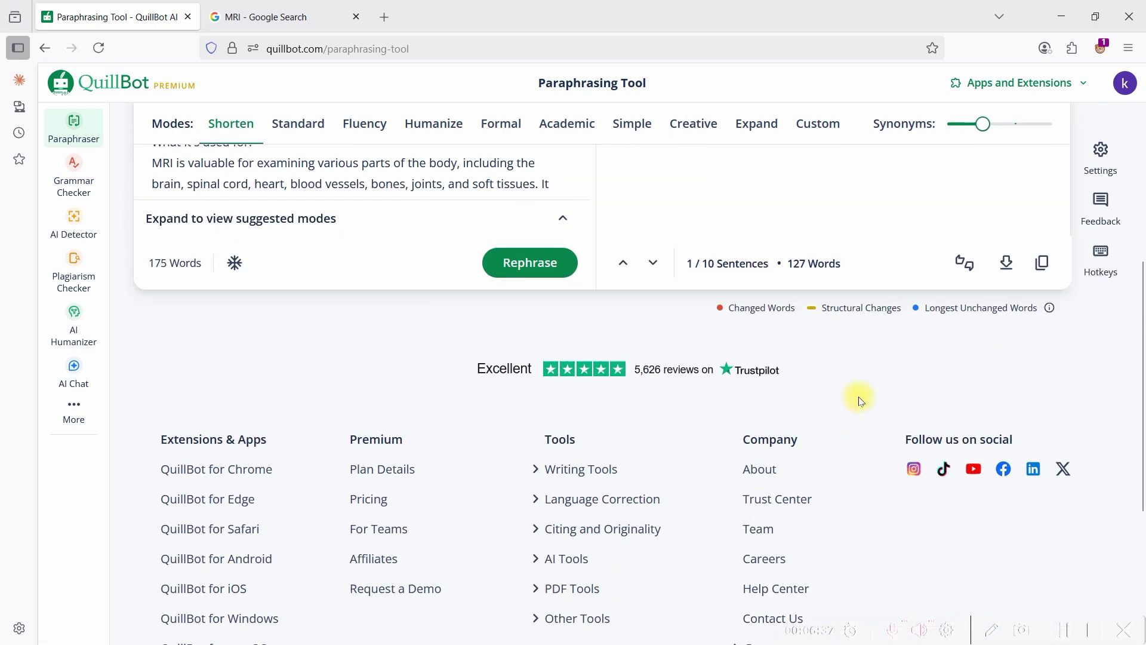
scroll(860, 400, up, 6)
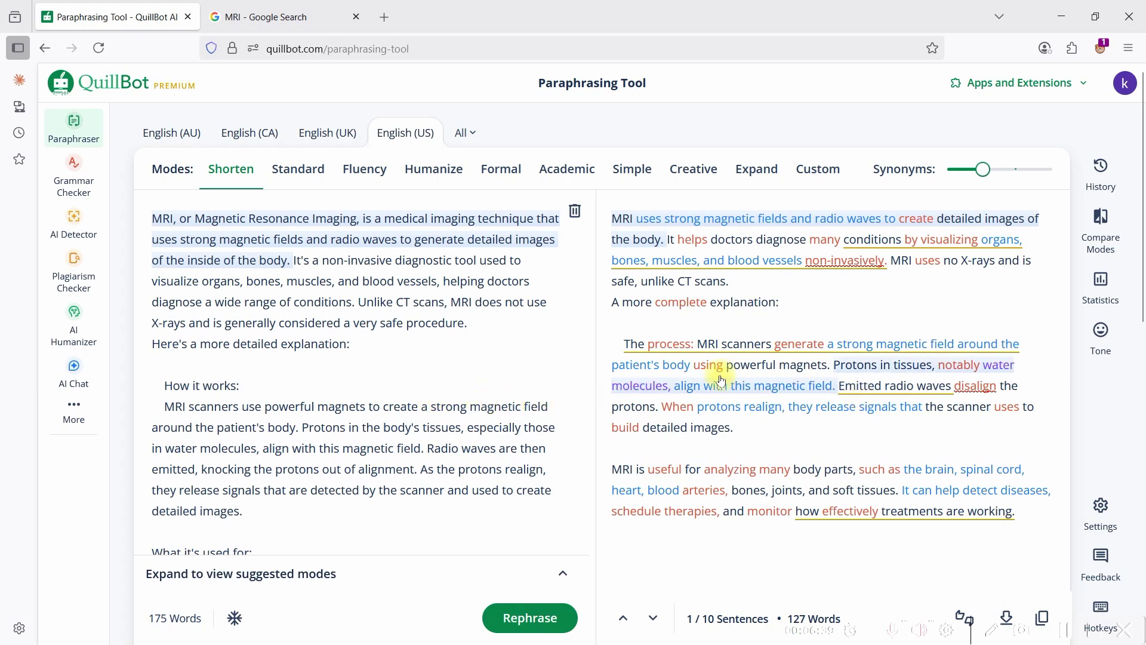
scroll(721, 381, down, 4)
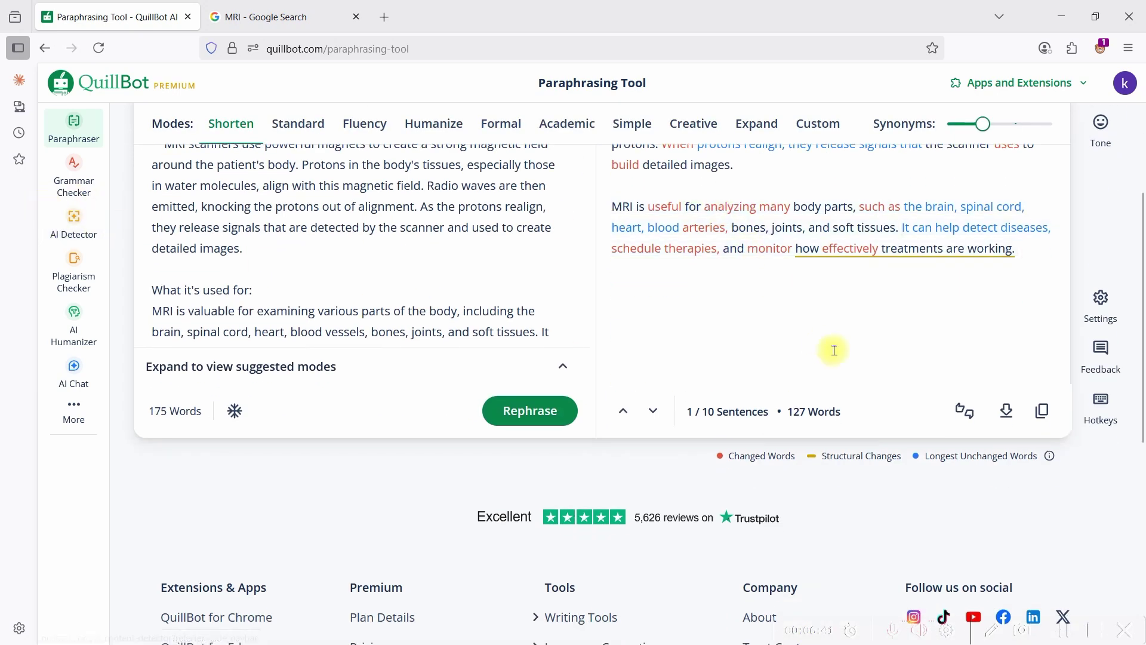
click(1041, 411)
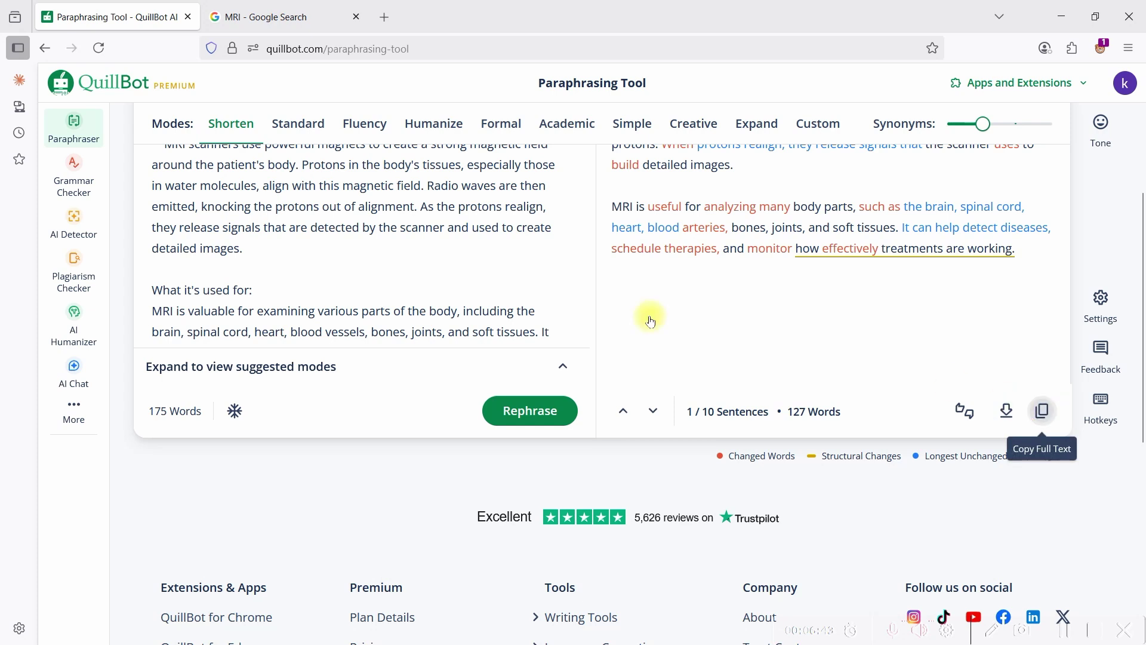
Step: Paste the 127-word MRI rewrite into Grammar Checker and view recommendations: 97/100, no issues
click(55, 193)
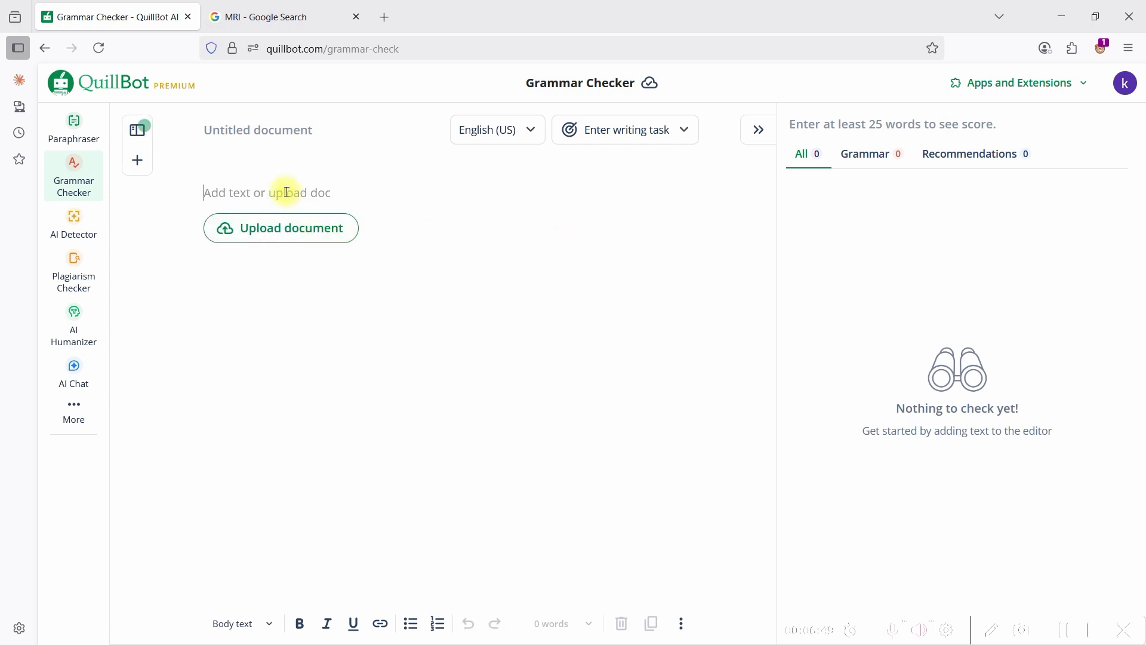
key(ctrl+v)
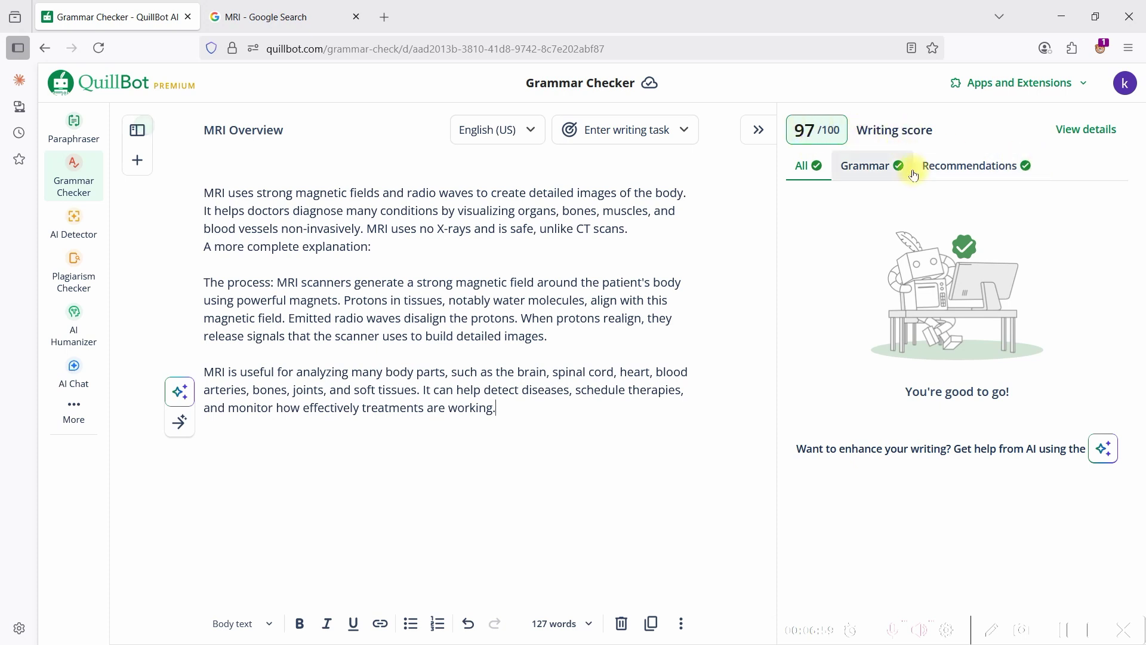
click(996, 173)
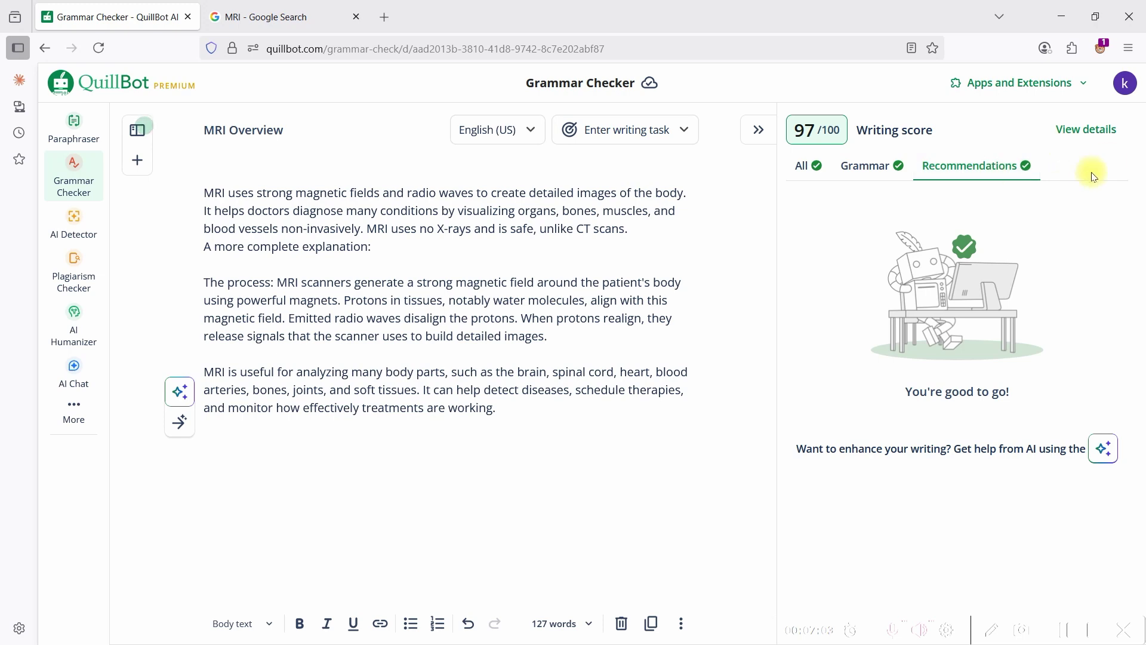
Step: Look through the detailed writing score statistics for the MRI text, then close them
click(1098, 135)
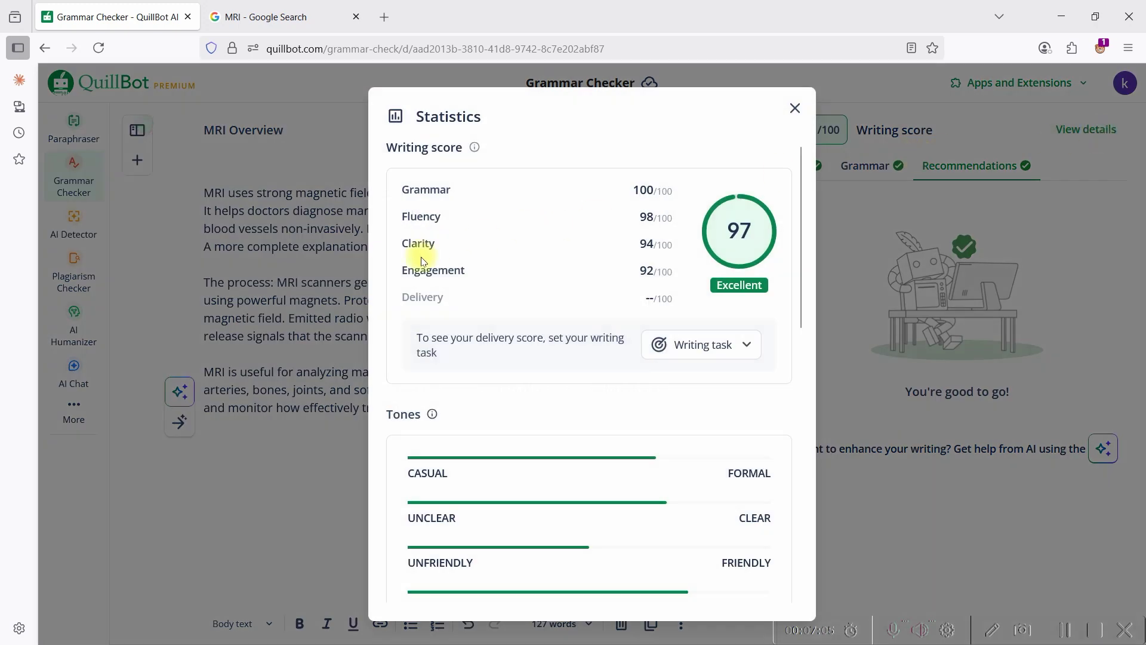
scroll(550, 519, down, 2)
scroll(552, 533, down, 5)
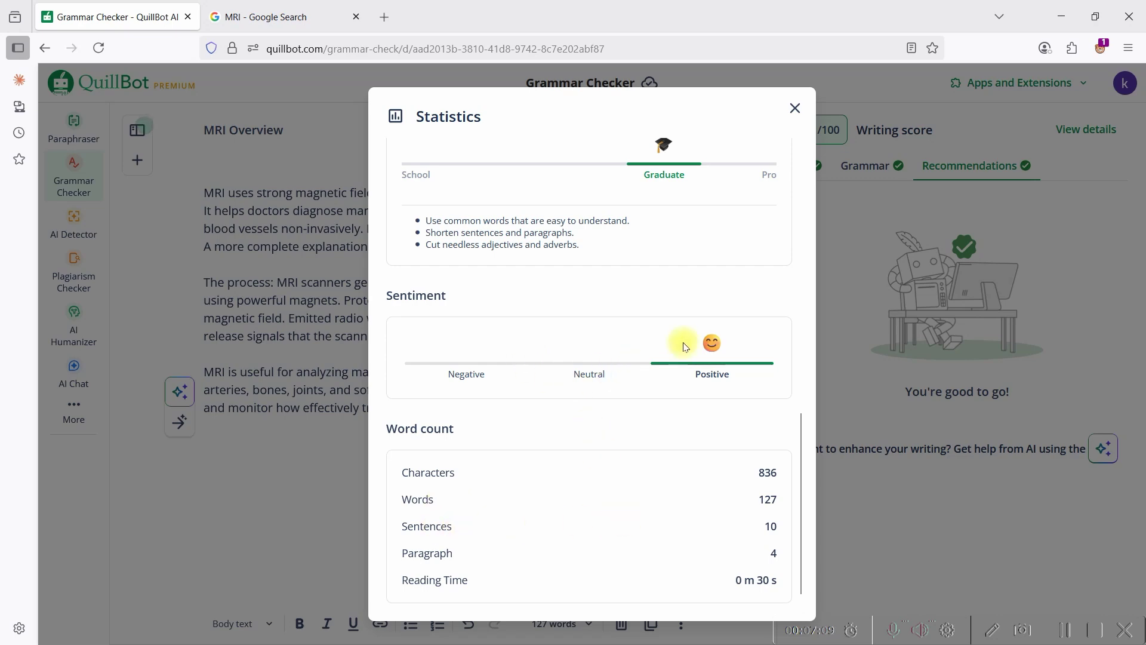
scroll(680, 335, up, 5)
key(Escape)
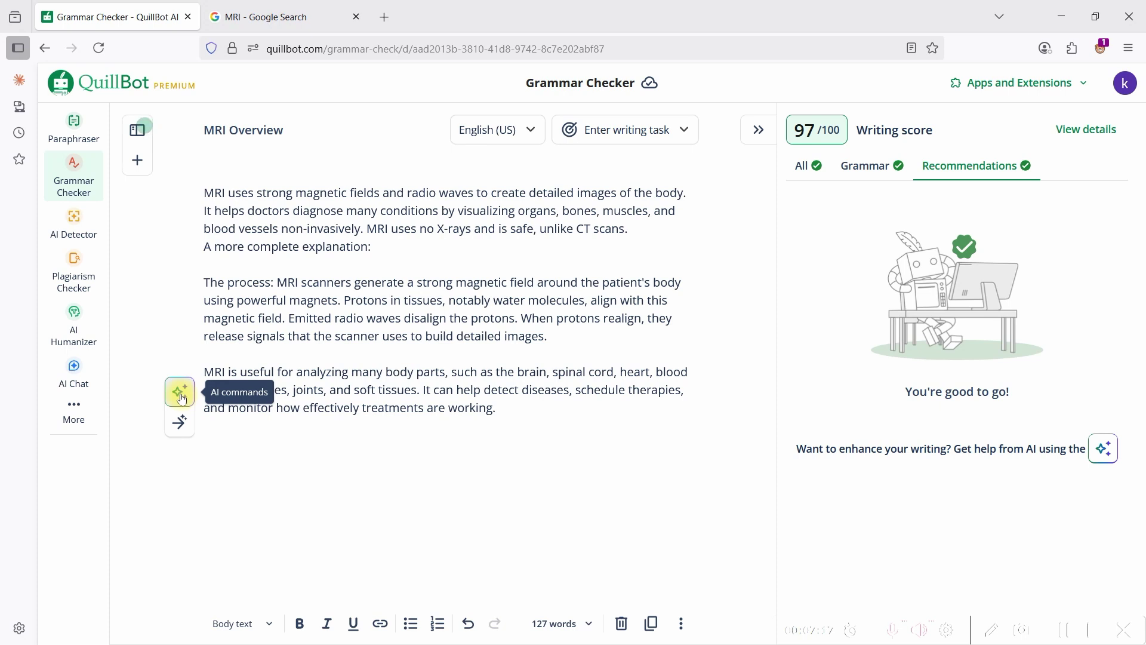
Step: Move the 127-word MRI rewrite over to the AI Detector via the AI commands
click(182, 399)
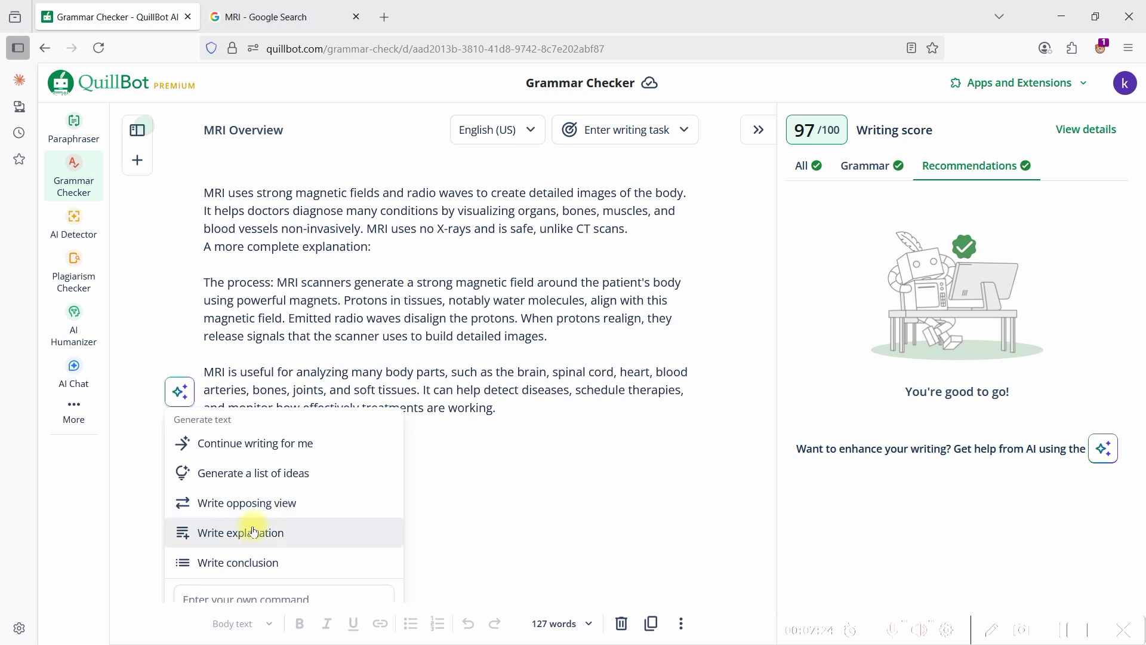
scroll(257, 538, down, 3)
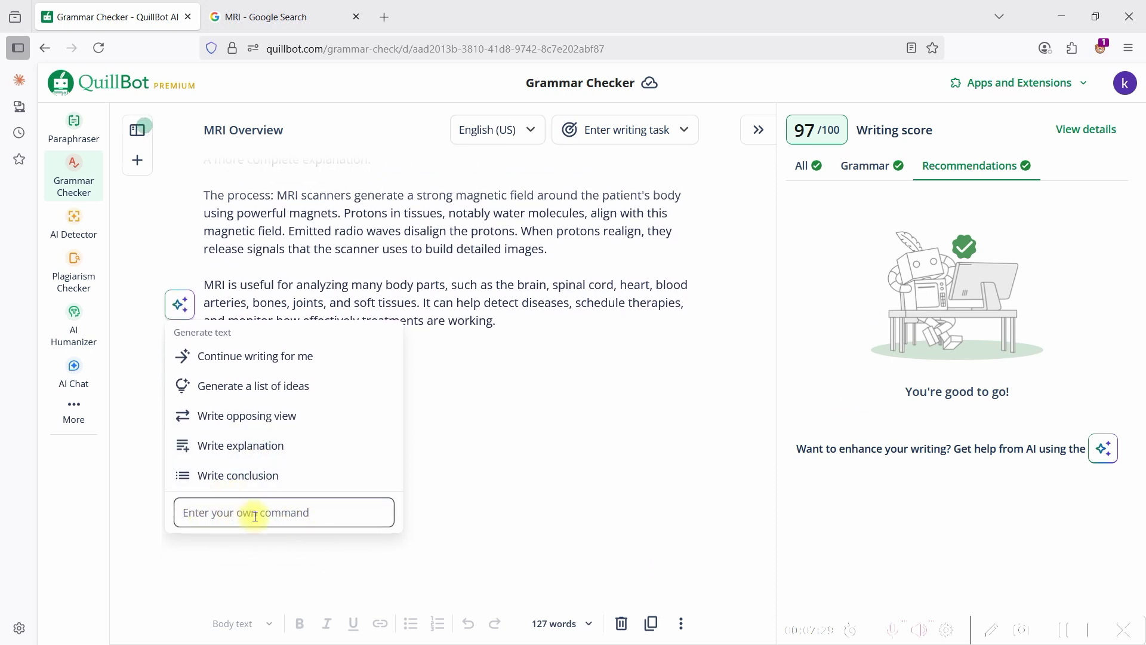
click(74, 222)
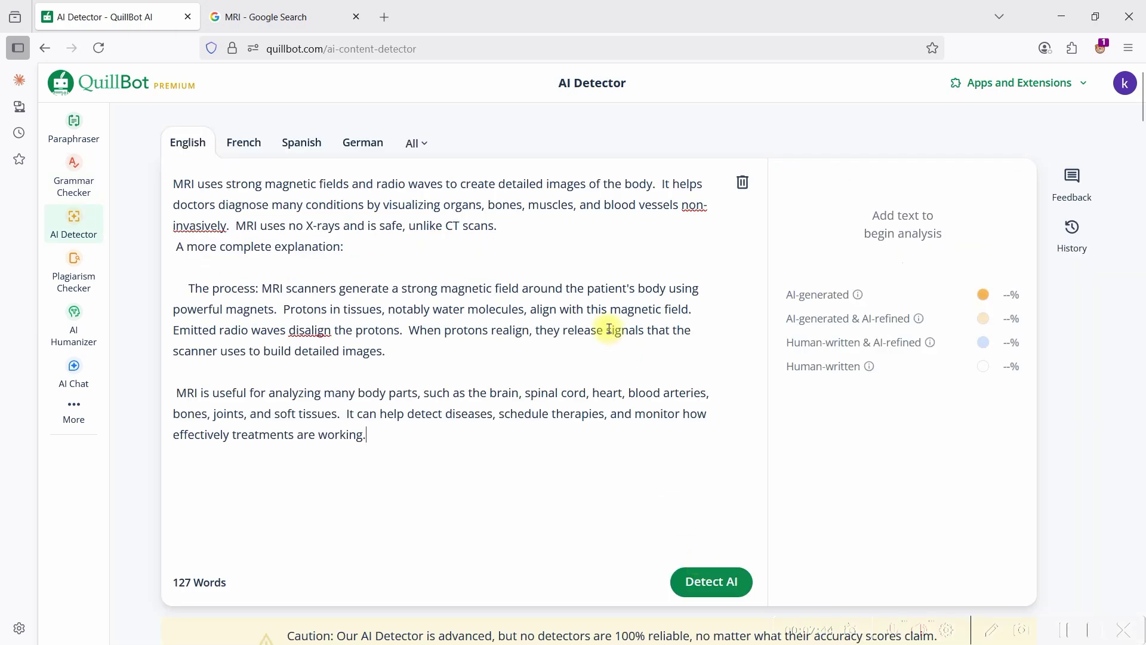
Step: Run Detect AI on the MRI rewrite: 101% likely AI, 32% AI-generated, 69% AI-refined
click(711, 580)
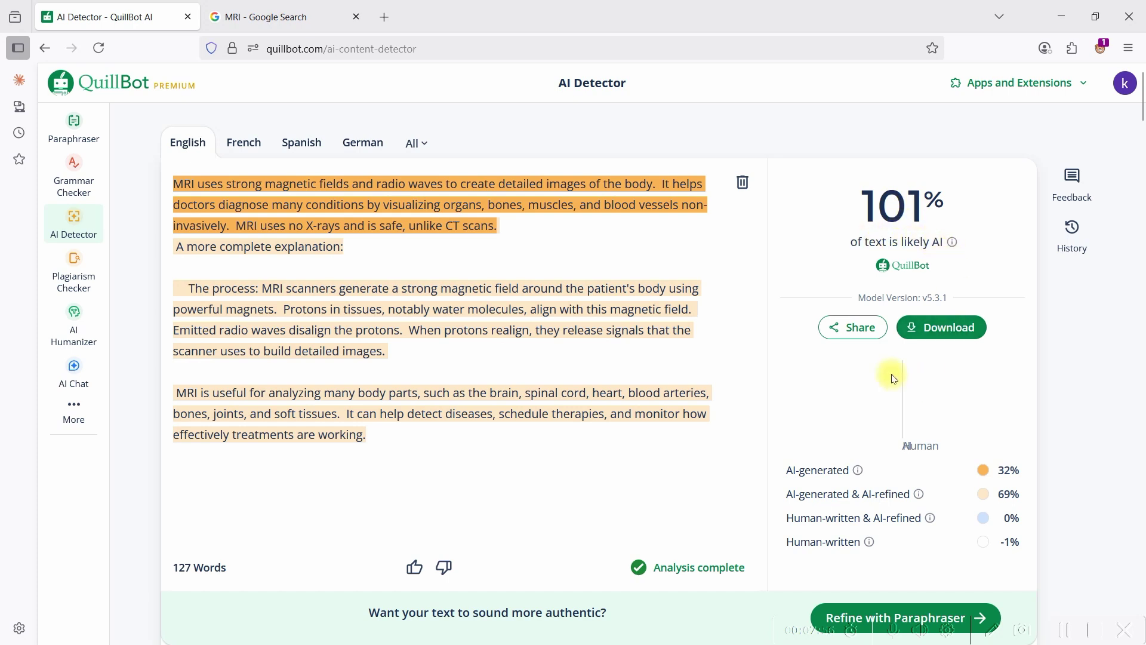
click(261, 13)
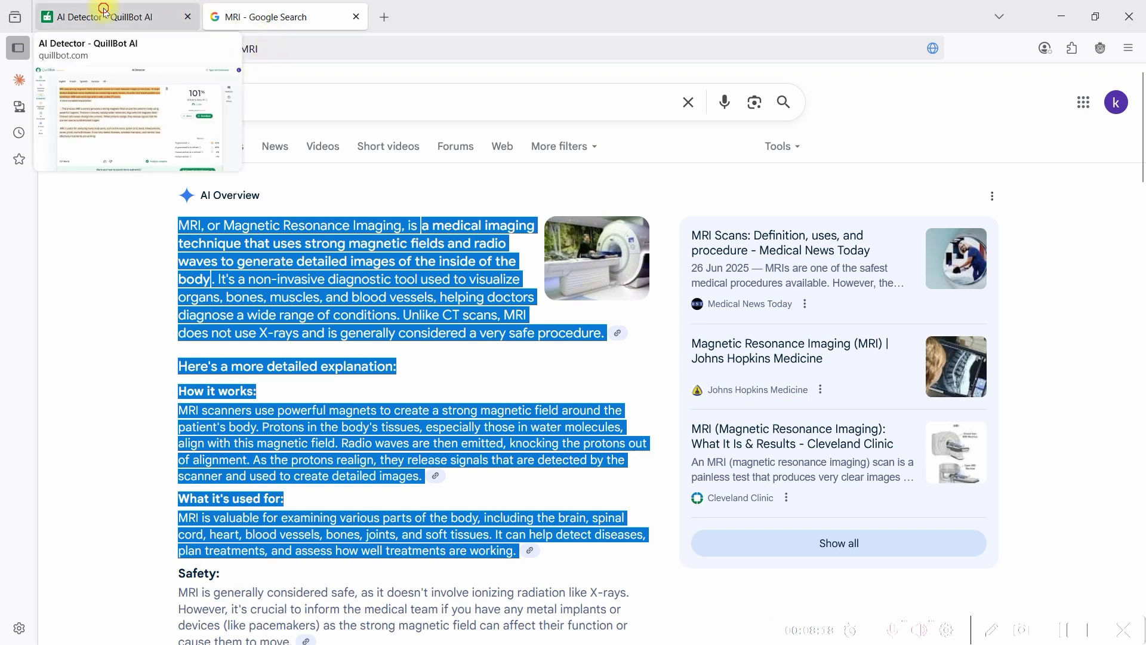
click(143, 17)
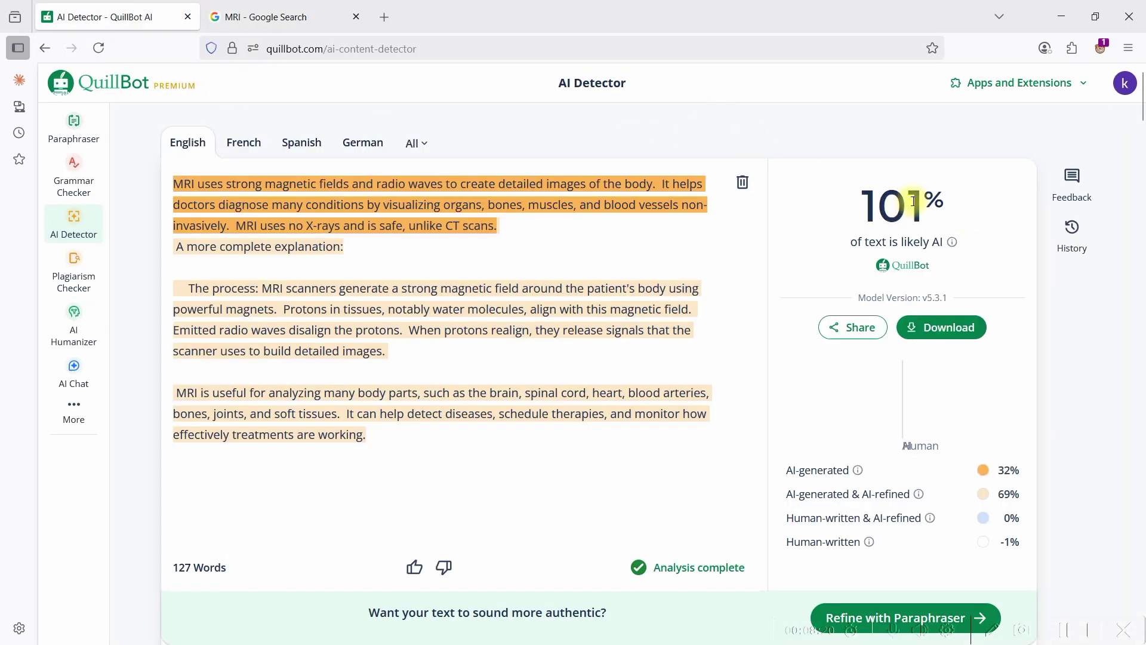